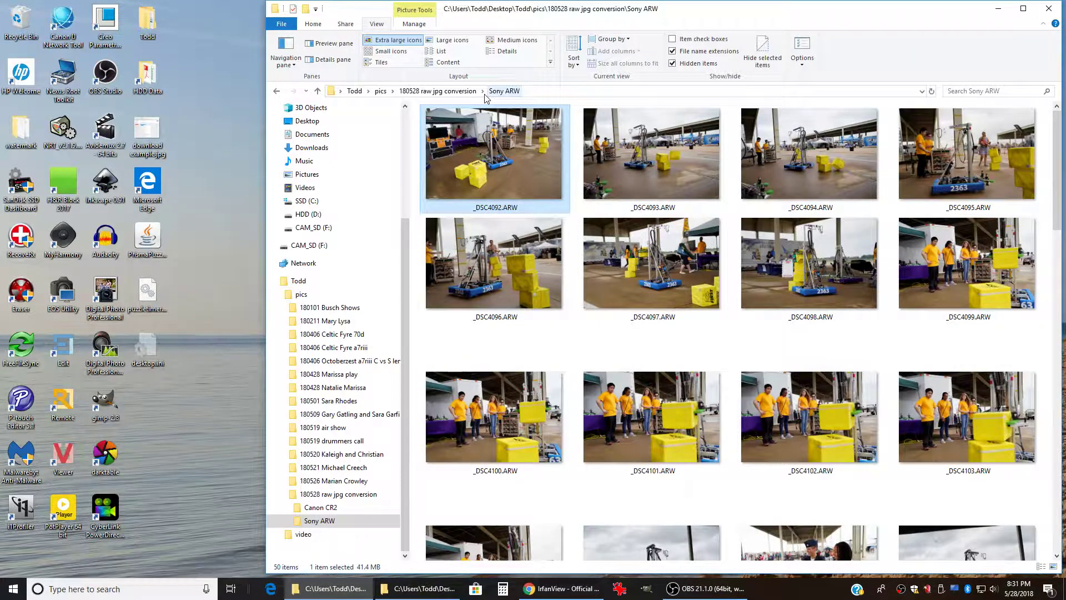
# Step: Go up to '180528 raw jpg conversion' and browse the Sony ARW raw photos
pyautogui.click(422, 91)
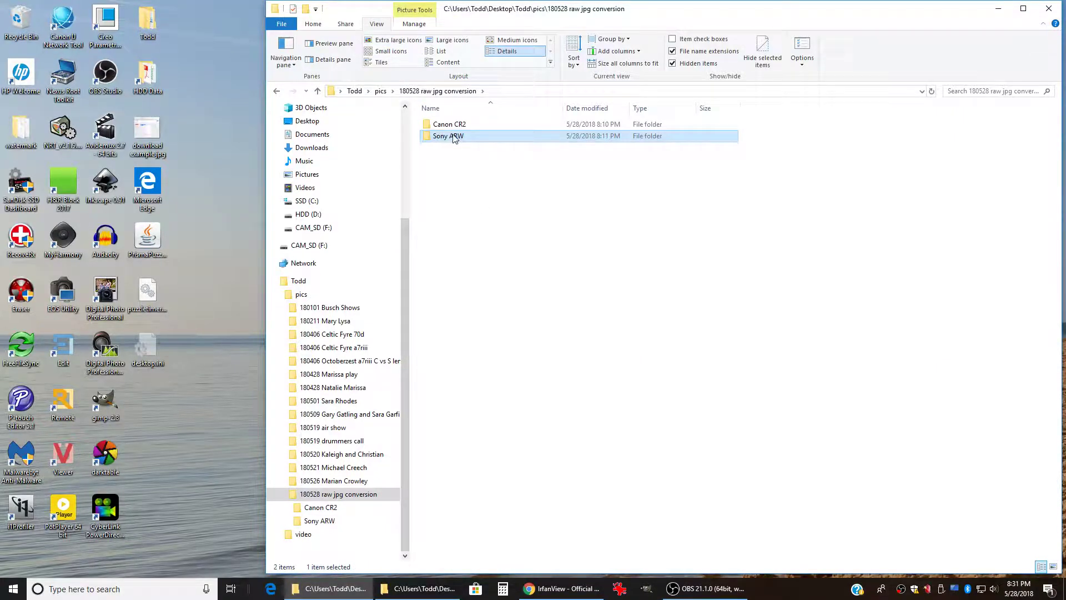
pyautogui.moveTo(454, 143)
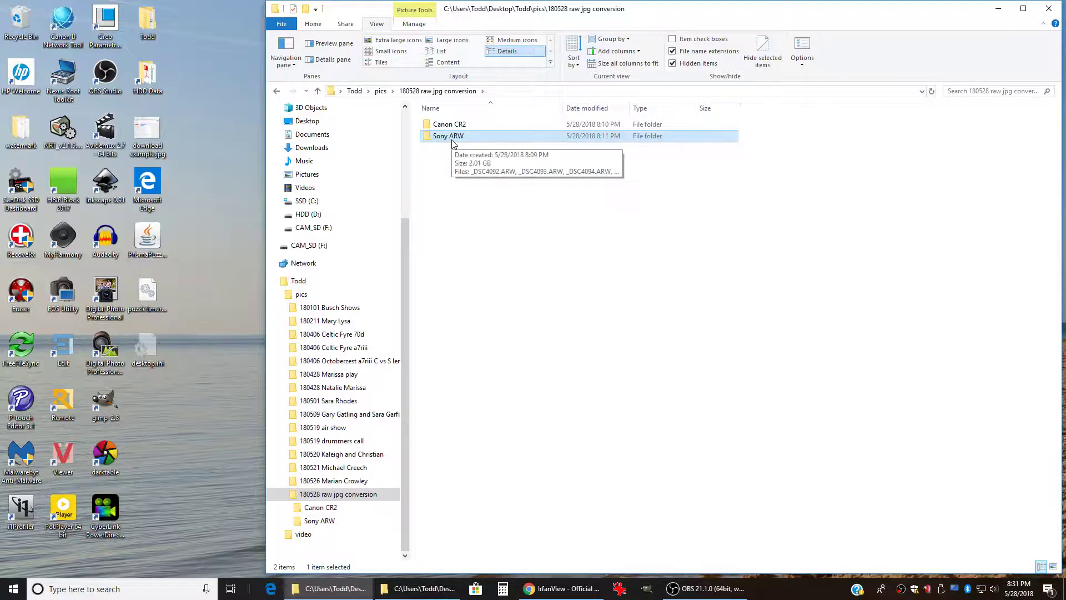
pyautogui.doubleClick(443, 138)
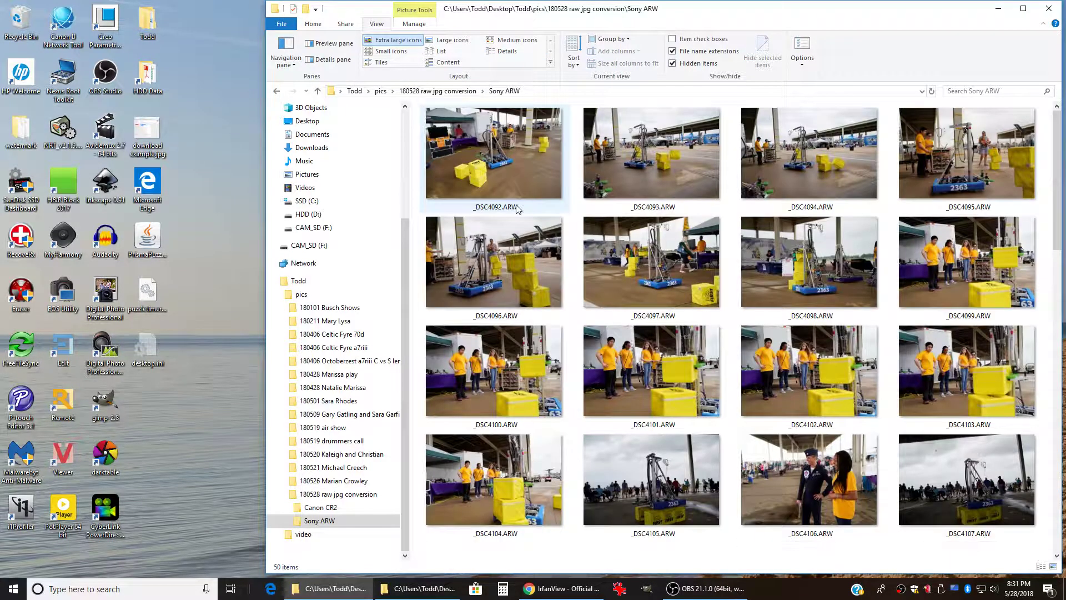
pyautogui.moveTo(516, 180)
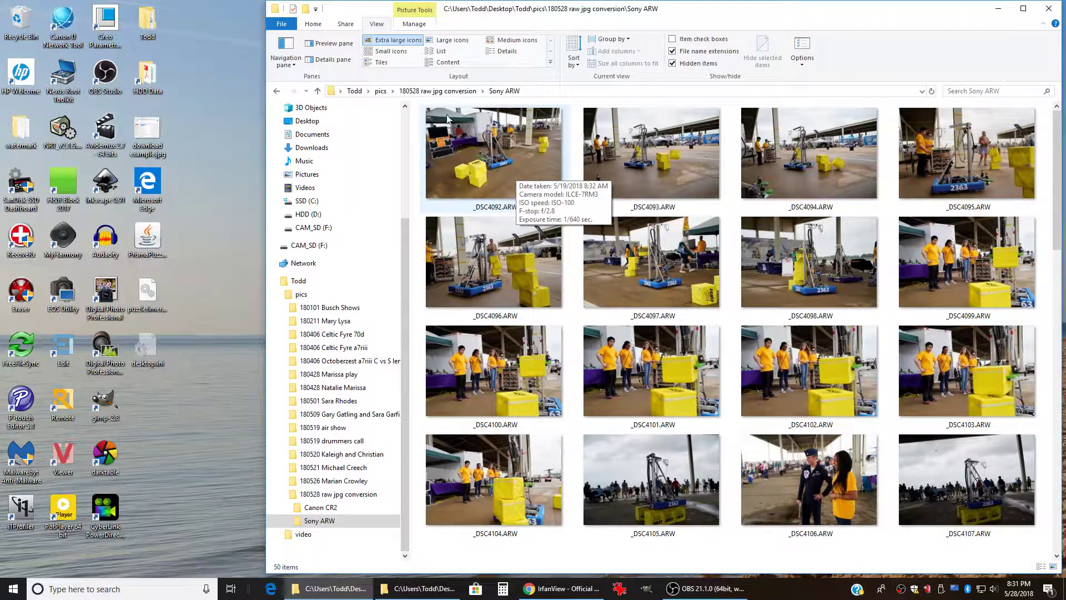
# Step: View the Canon CR2 folder's photos, then return to the conversion folder
pyautogui.click(438, 91)
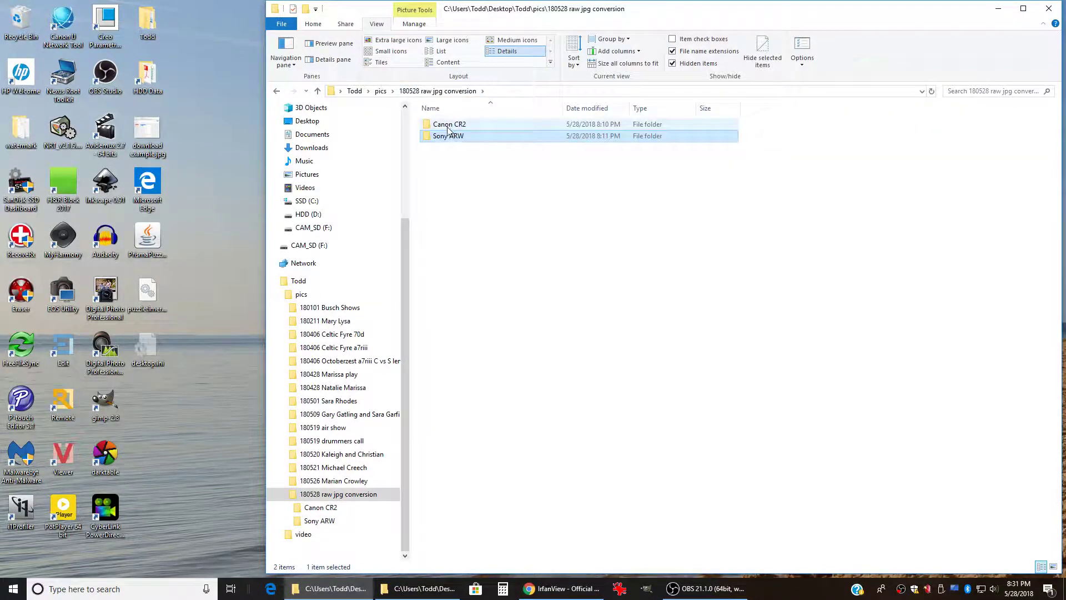
pyautogui.doubleClick(449, 126)
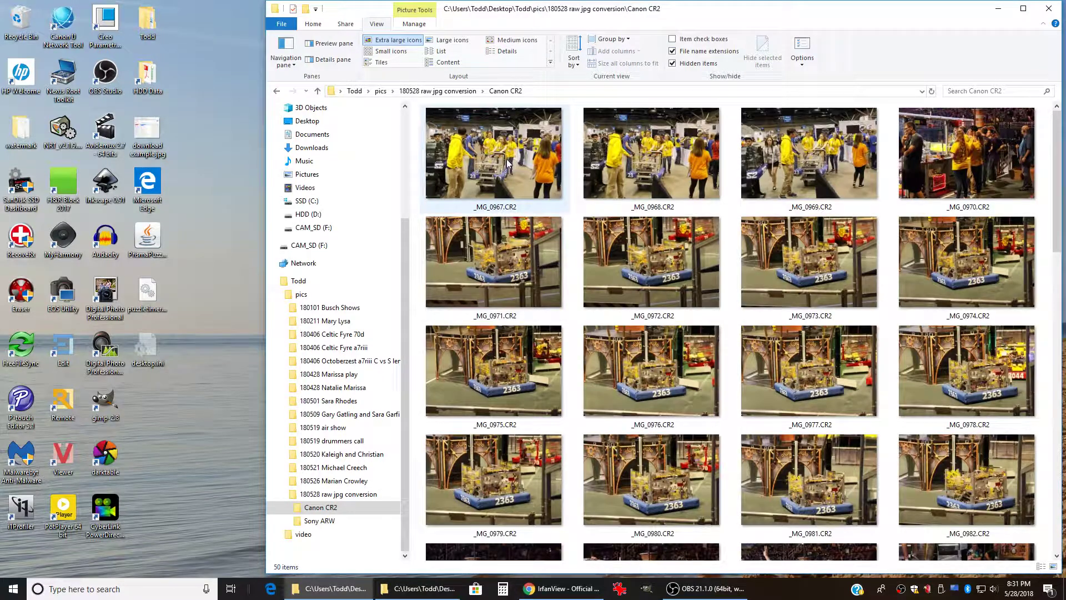
pyautogui.moveTo(507, 163)
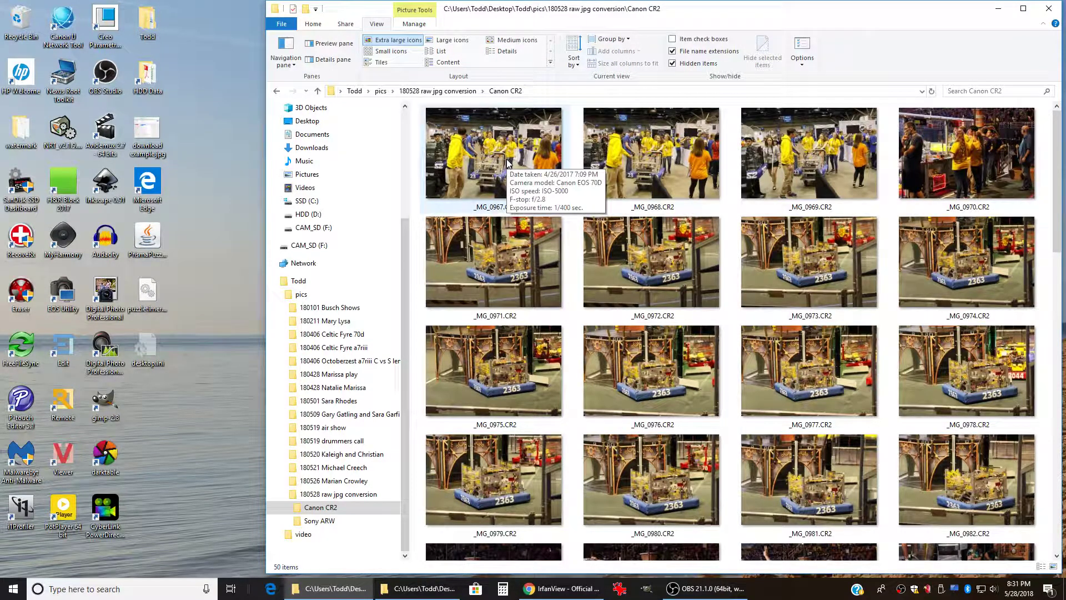
pyautogui.moveTo(559, 325)
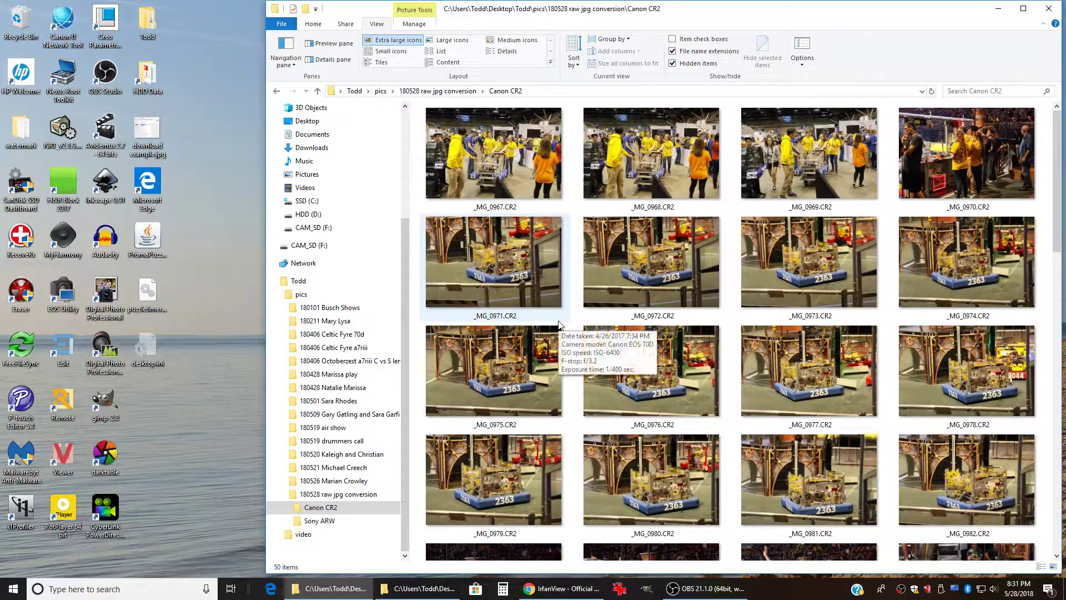
pyautogui.moveTo(664, 249)
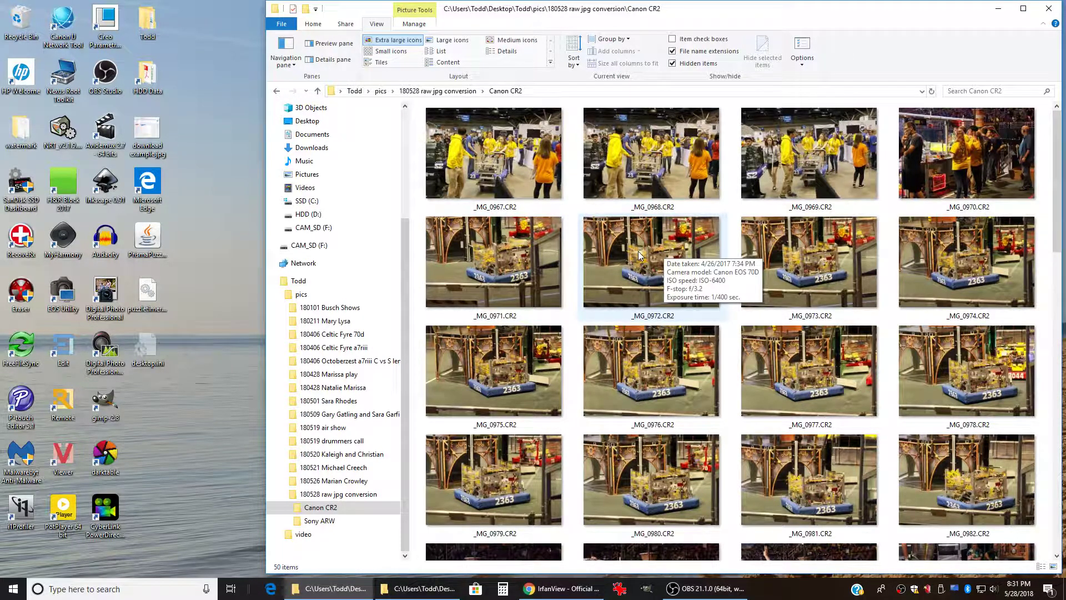
pyautogui.click(444, 92)
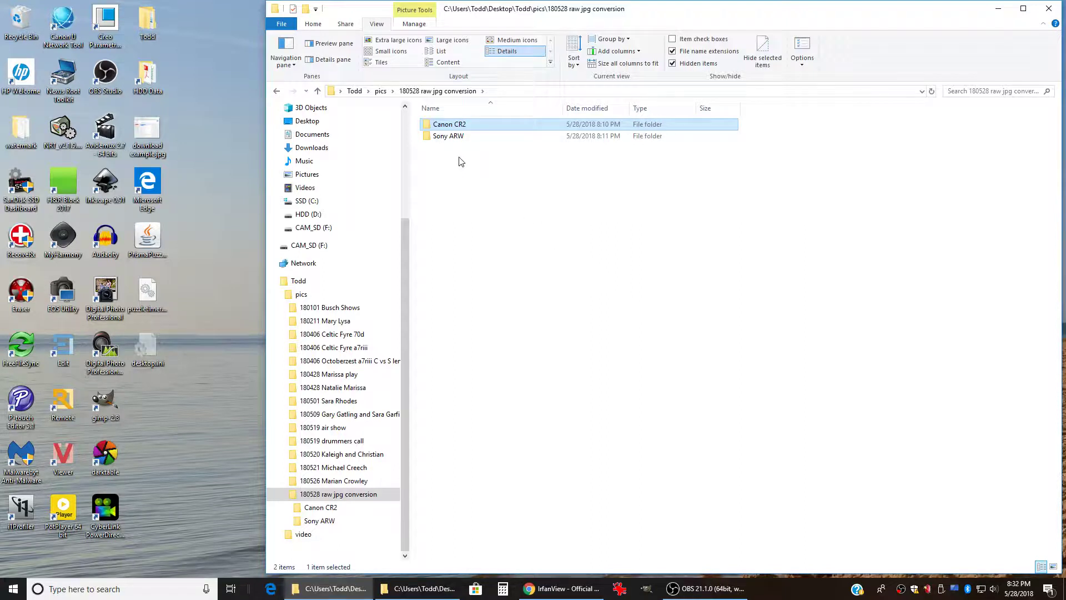
# Step: Open the Sony ARW folder from the conversion folder
pyautogui.doubleClick(450, 136)
# Step: Open _DSC4092.ARW in IrfanView and page forward and back through the raw photos
pyautogui.doubleClick(489, 167)
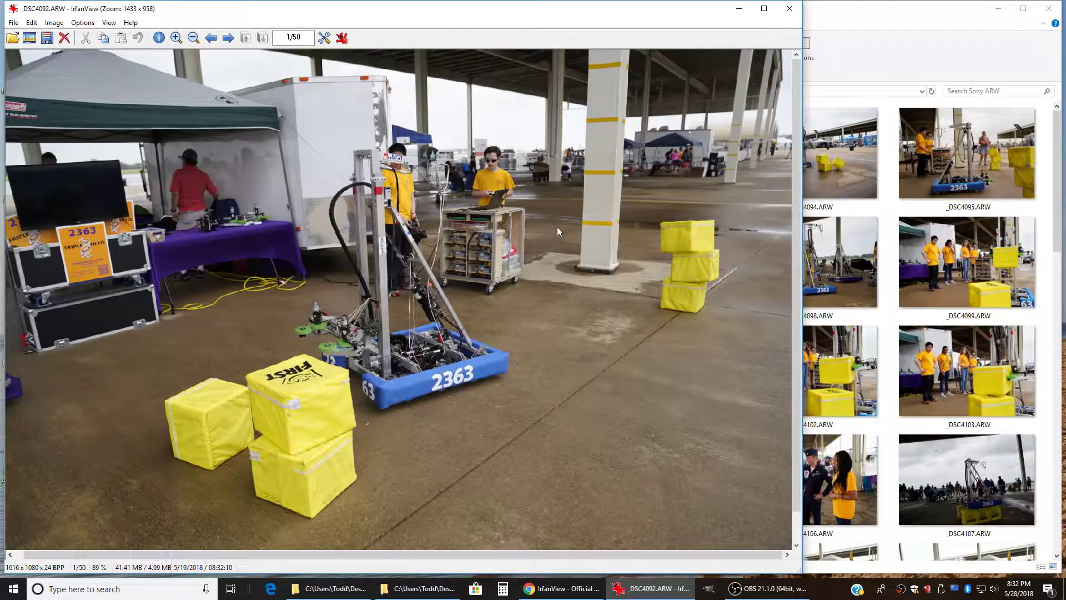
pyautogui.press('space')
pyautogui.press('space')
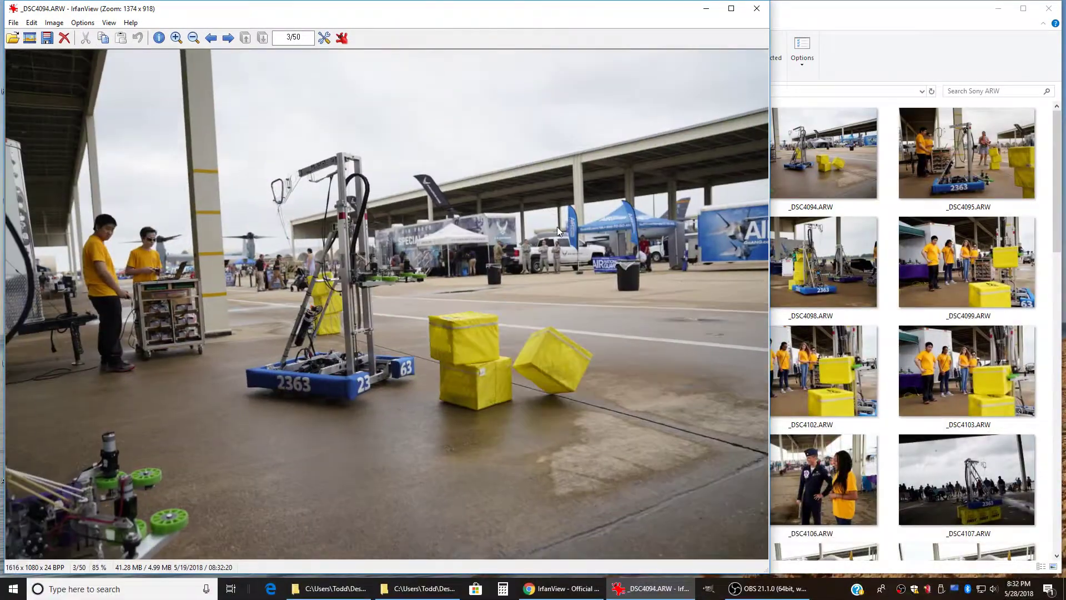
pyautogui.press('space')
pyautogui.press('space')
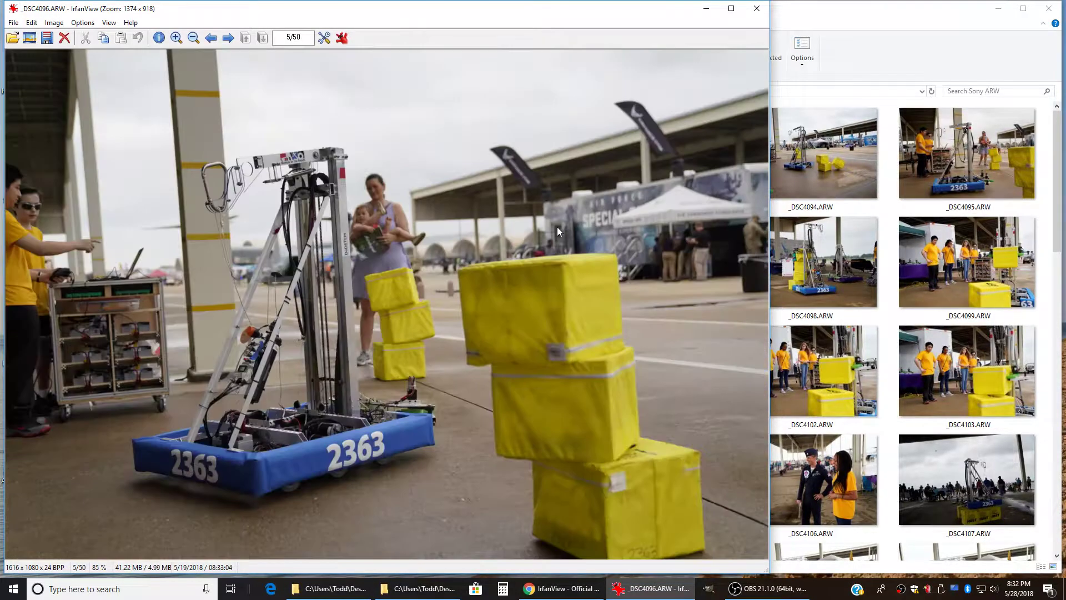
pyautogui.press('BackSpace')
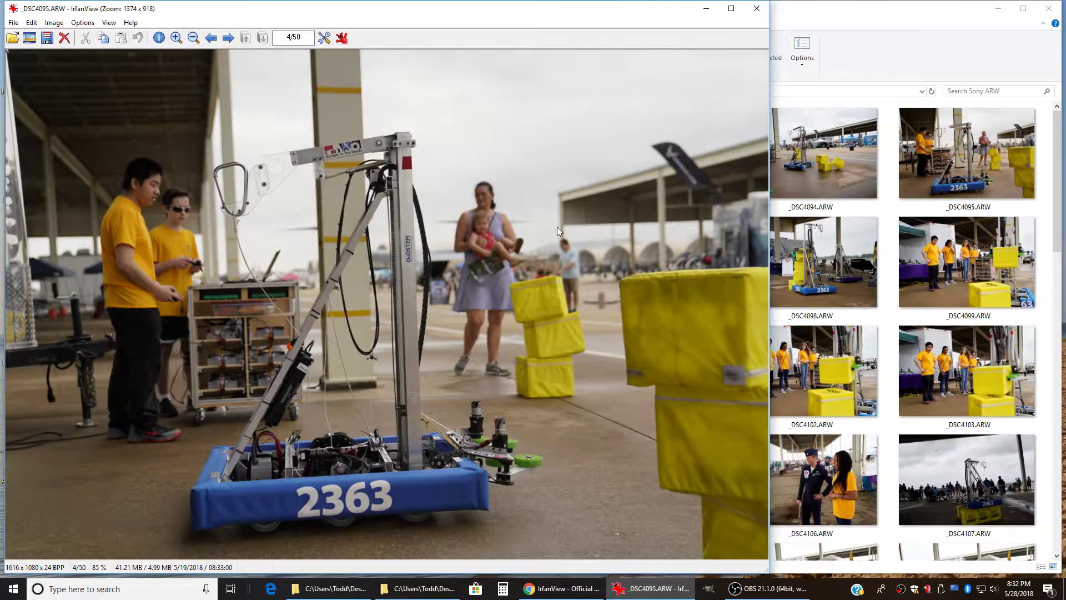
pyautogui.press('BackSpace')
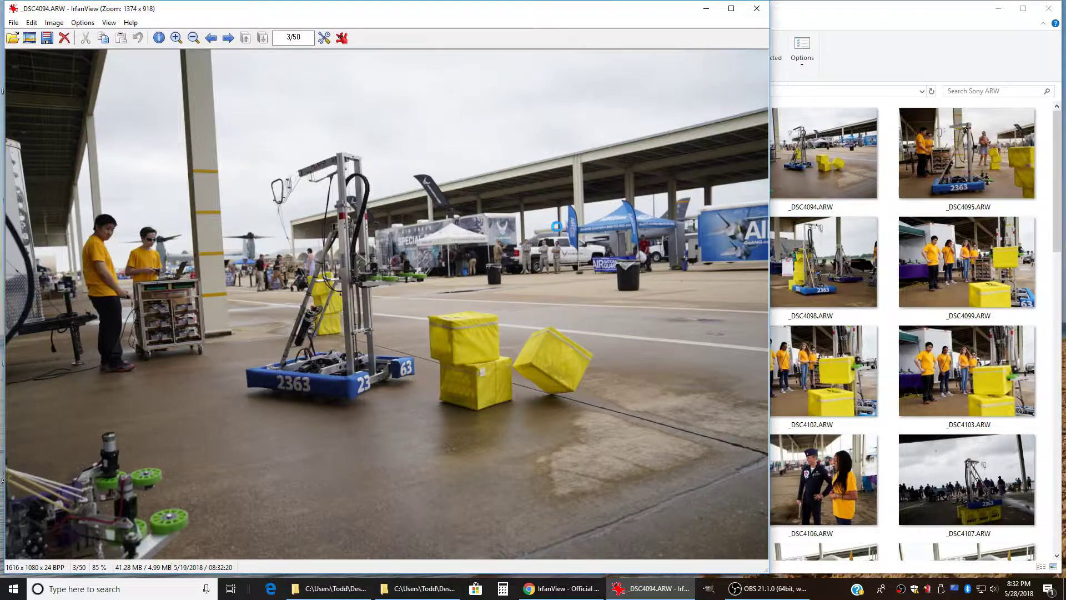
pyautogui.press('BackSpace')
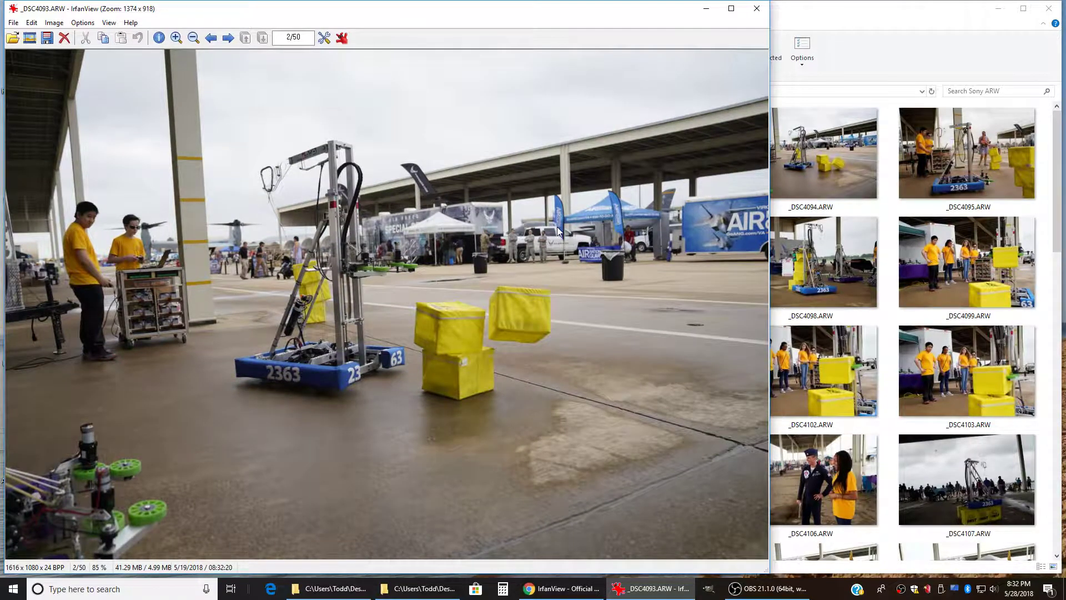
pyautogui.press('BackSpace')
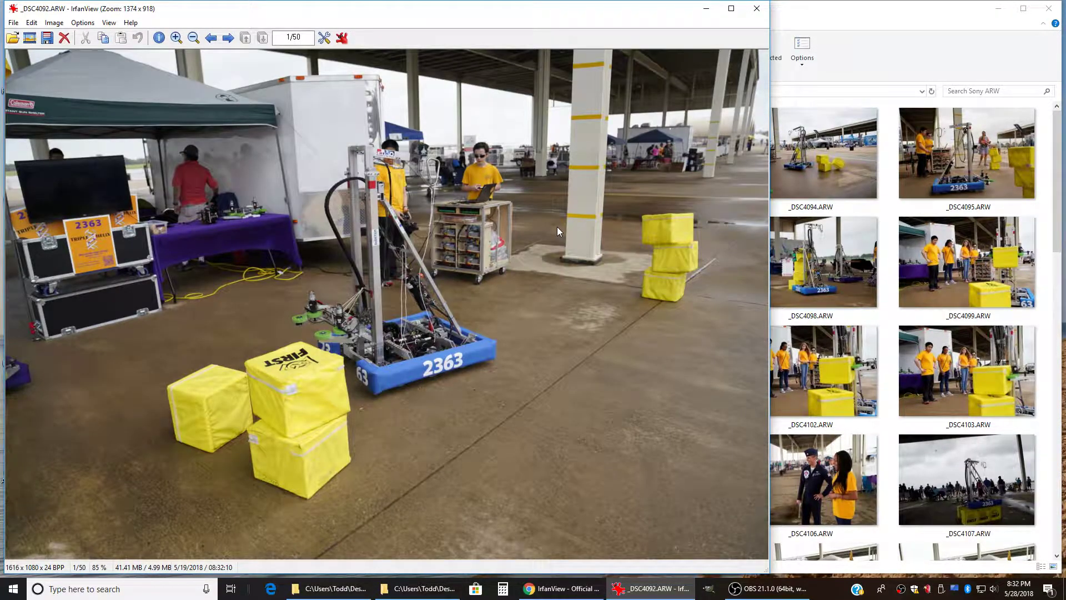
# Step: Wrap around the photo list both ways, then advance to _DSC4099.ARW
pyautogui.press('BackSpace')
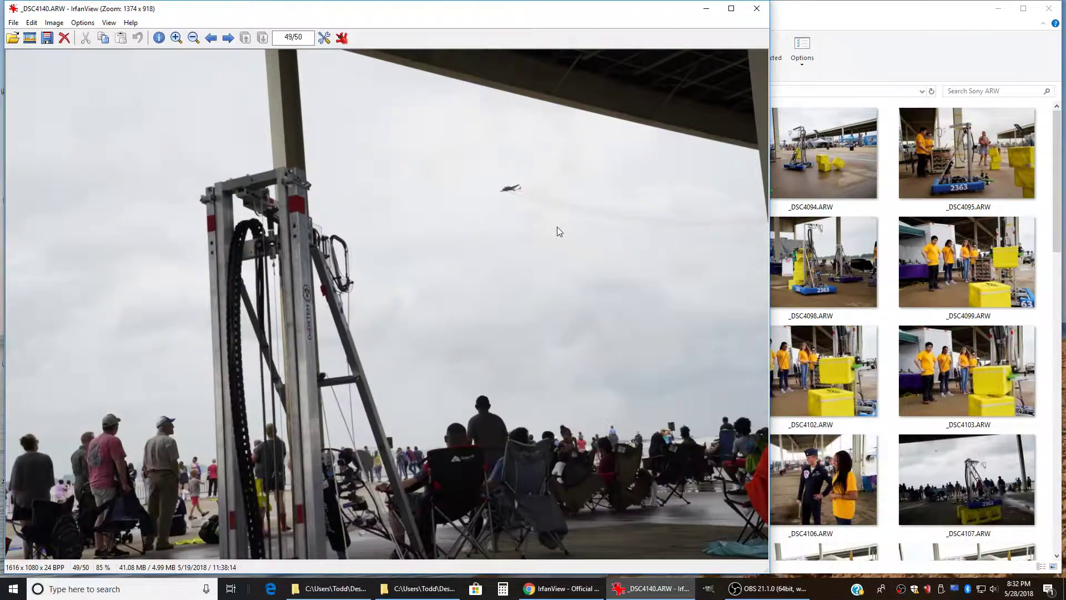
pyautogui.press('space')
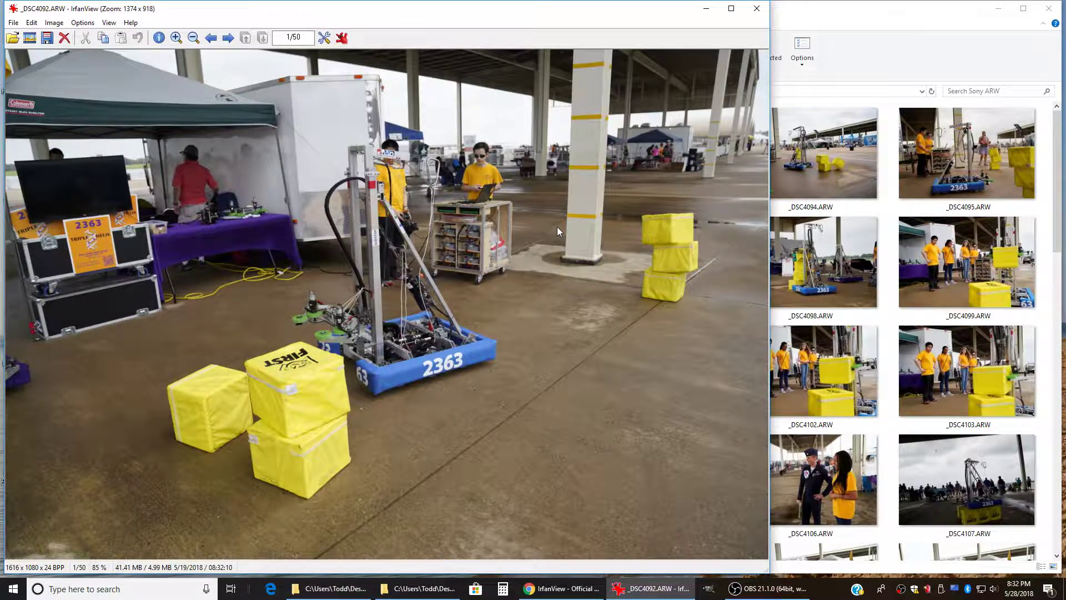
pyautogui.press('space')
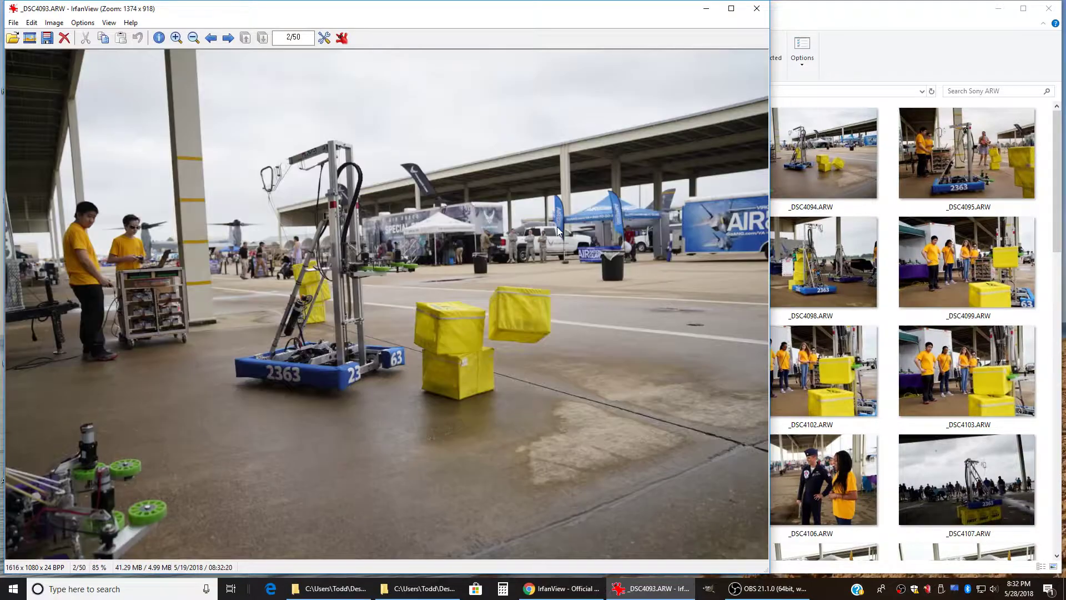
pyautogui.press('space')
pyautogui.press('space')
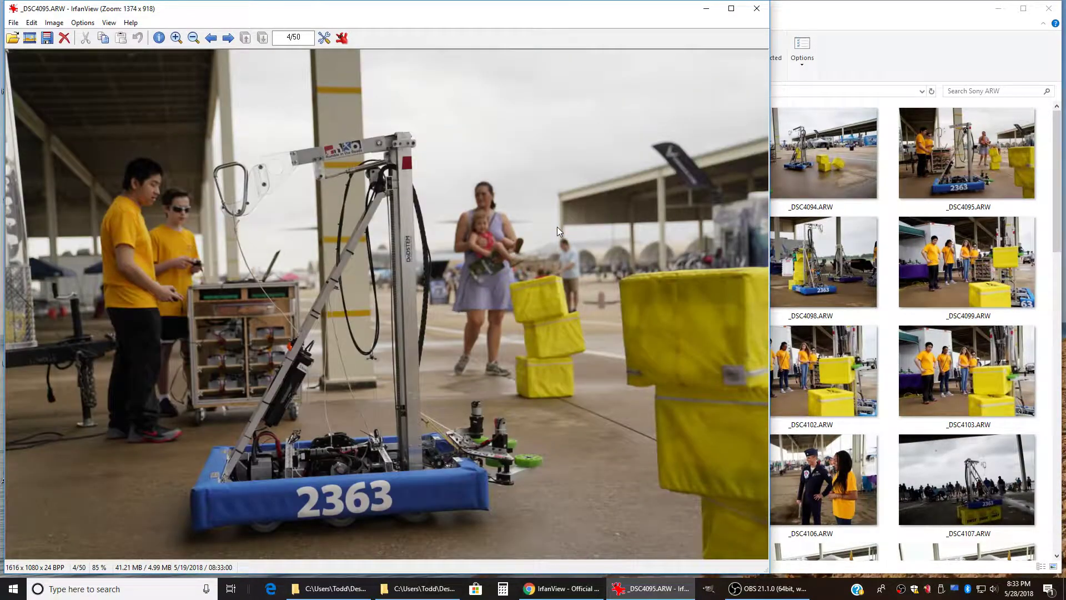
pyautogui.press('space')
pyautogui.press('space')
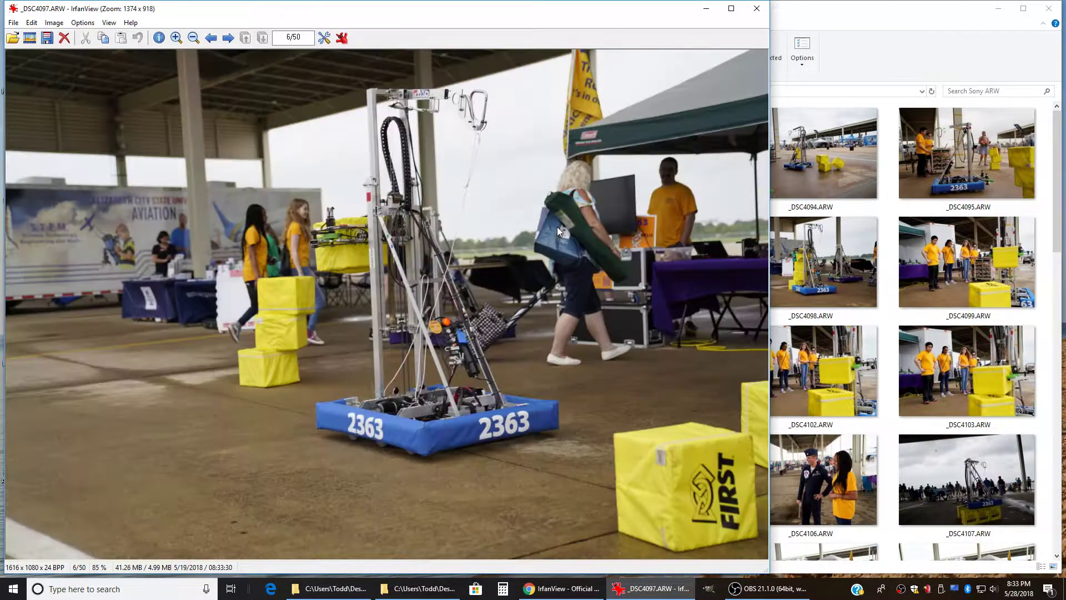
pyautogui.press('space')
pyautogui.press('space')
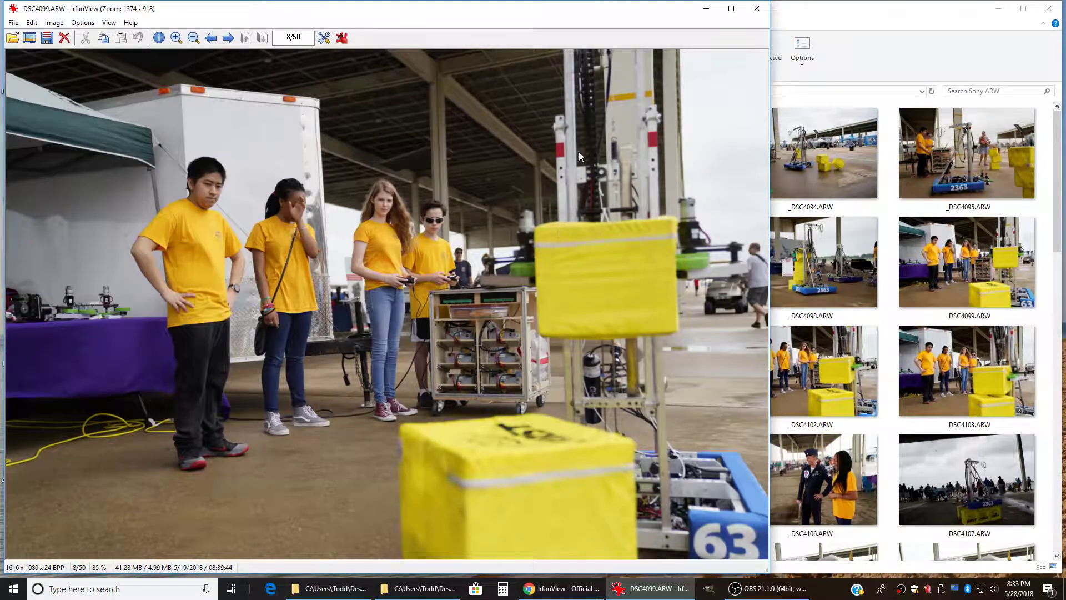
# Step: Close IrfanView and switch the Sony ARW folder to Details view
pyautogui.click(756, 8)
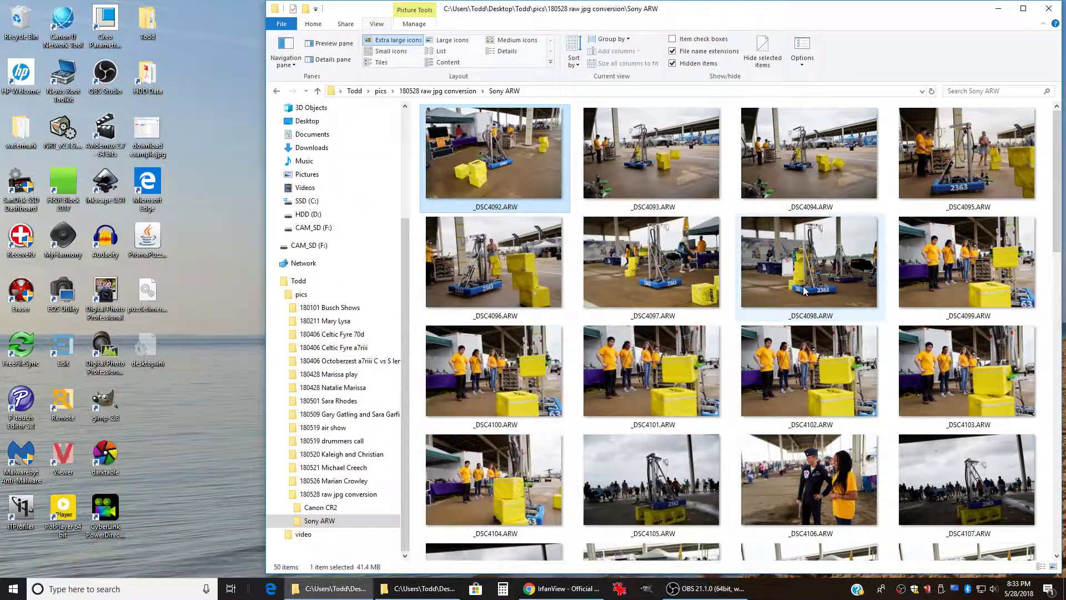
pyautogui.click(804, 290)
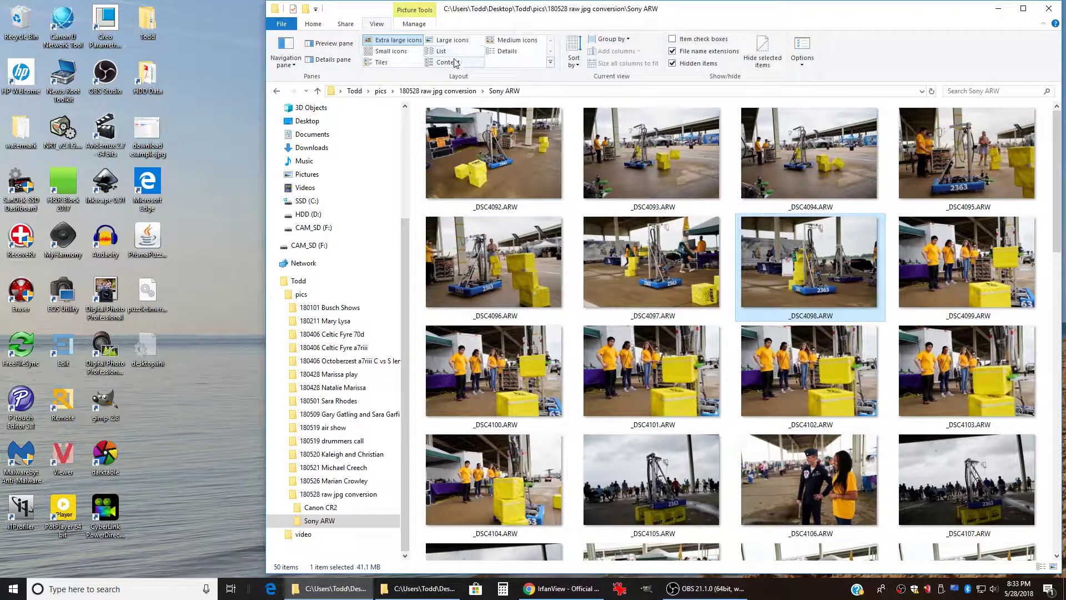
pyautogui.click(505, 53)
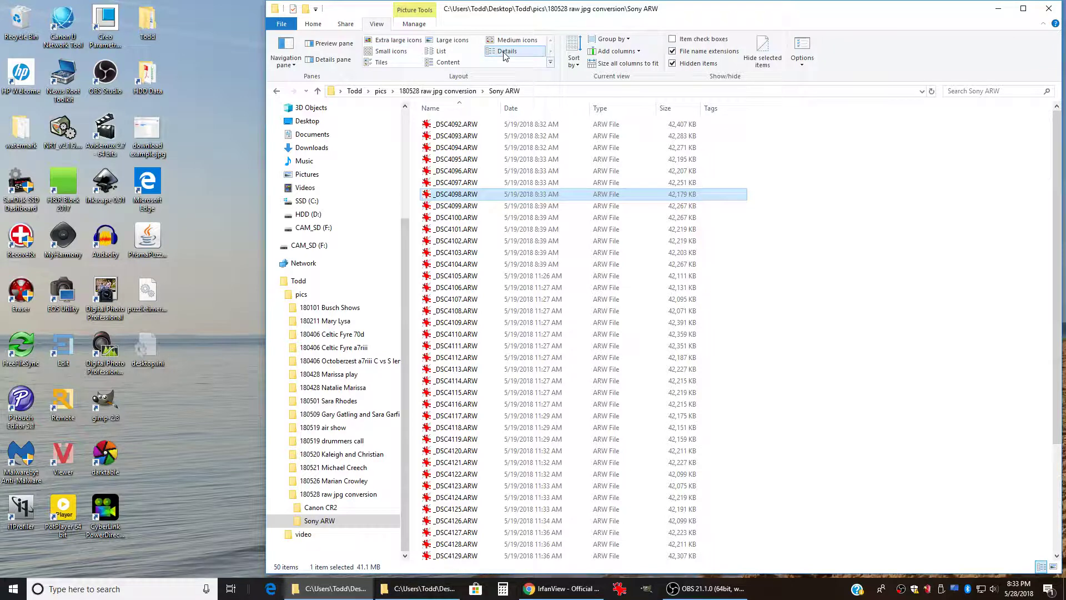
# Step: Reopen _DSC4092.ARW in IrfanView and bring up the Batch conversion dialog
pyautogui.click(460, 125)
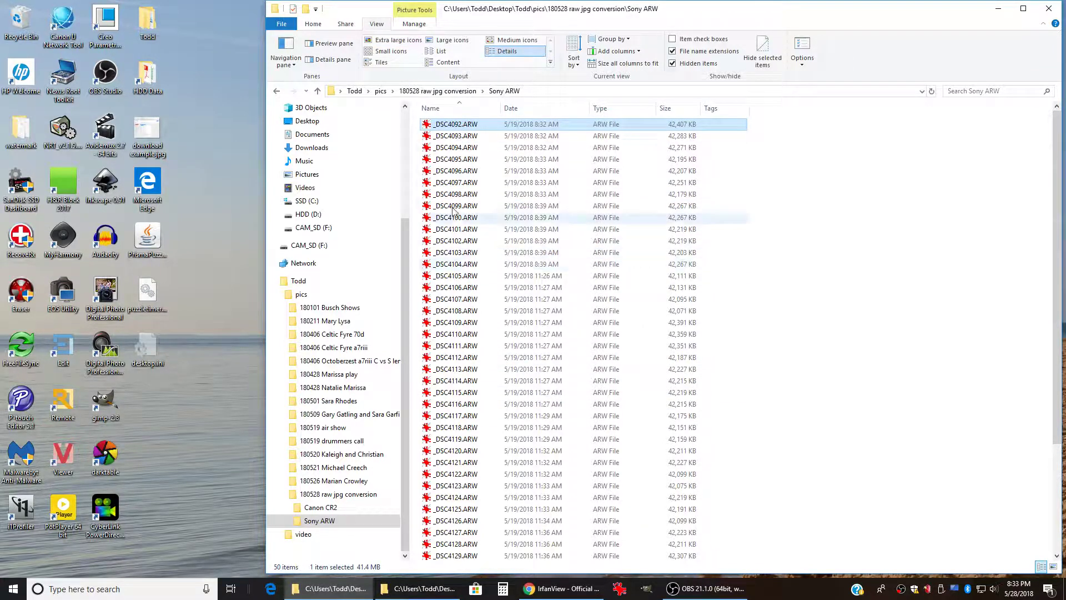
pyautogui.doubleClick(452, 125)
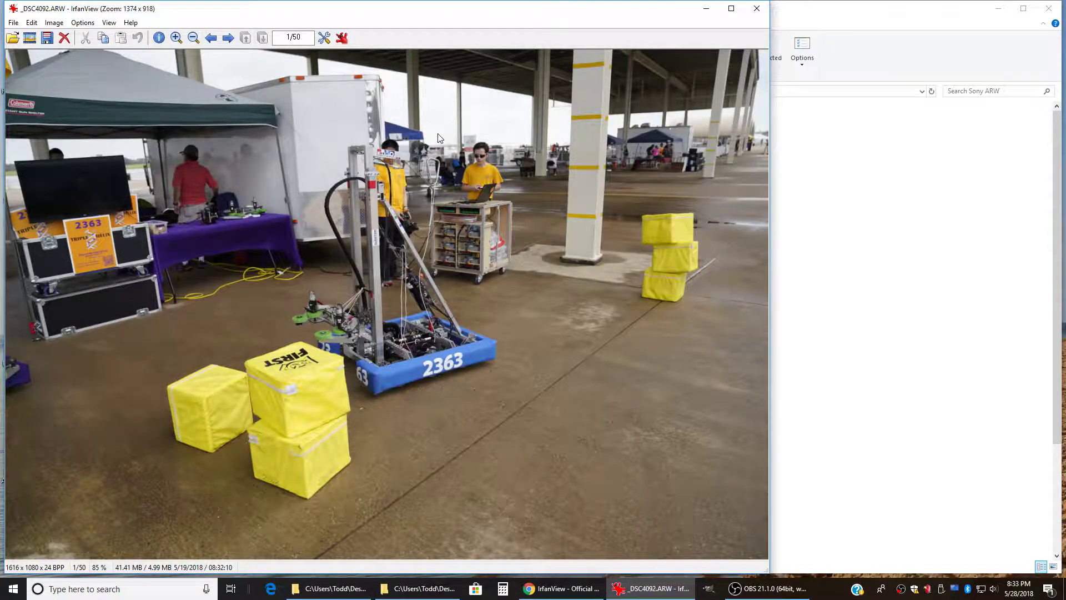
pyautogui.press('b')
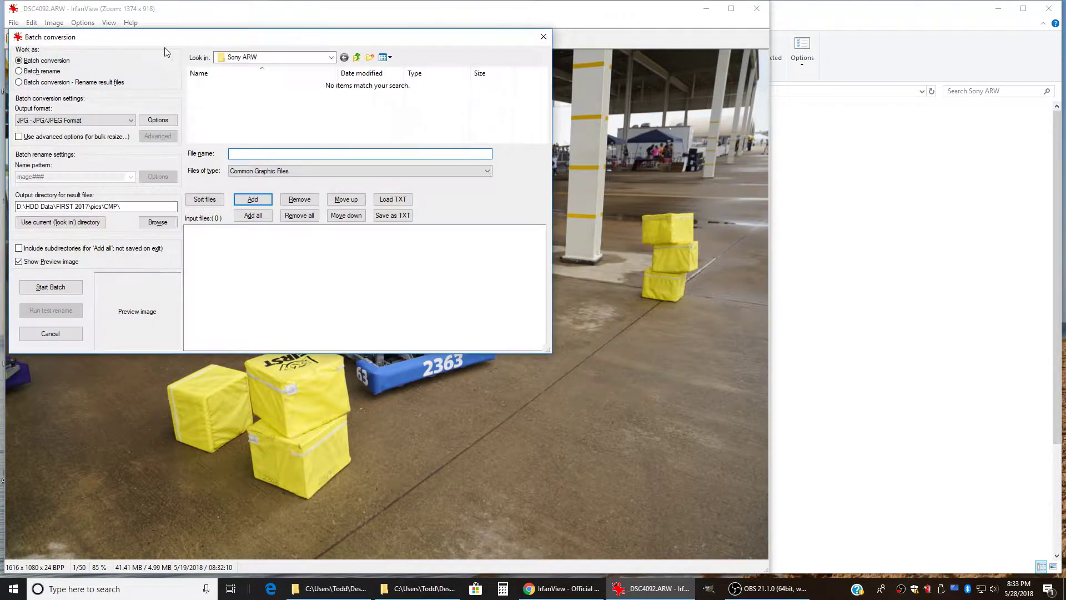
# Step: Reopen Batch Conversion from the File menu with JPG output and confirm JPEG quality 100
pyautogui.click(544, 36)
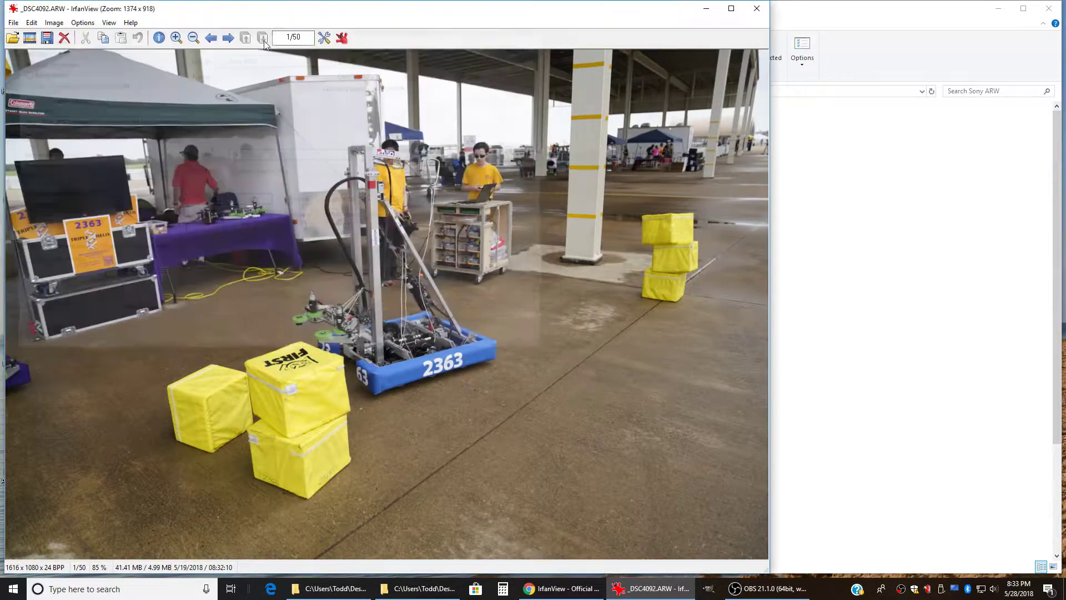
pyautogui.click(14, 23)
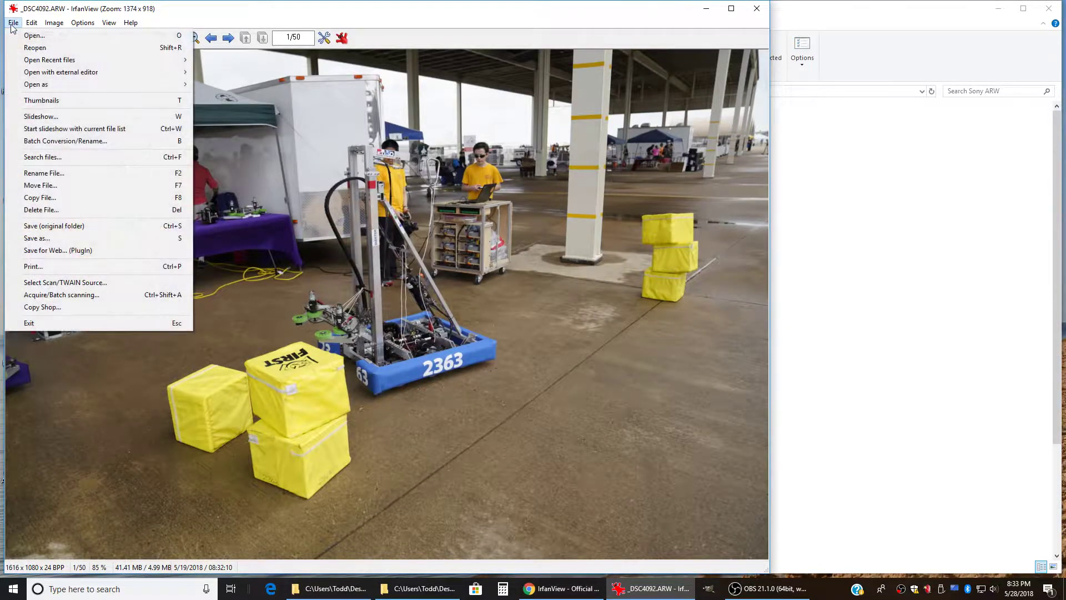
pyautogui.click(70, 142)
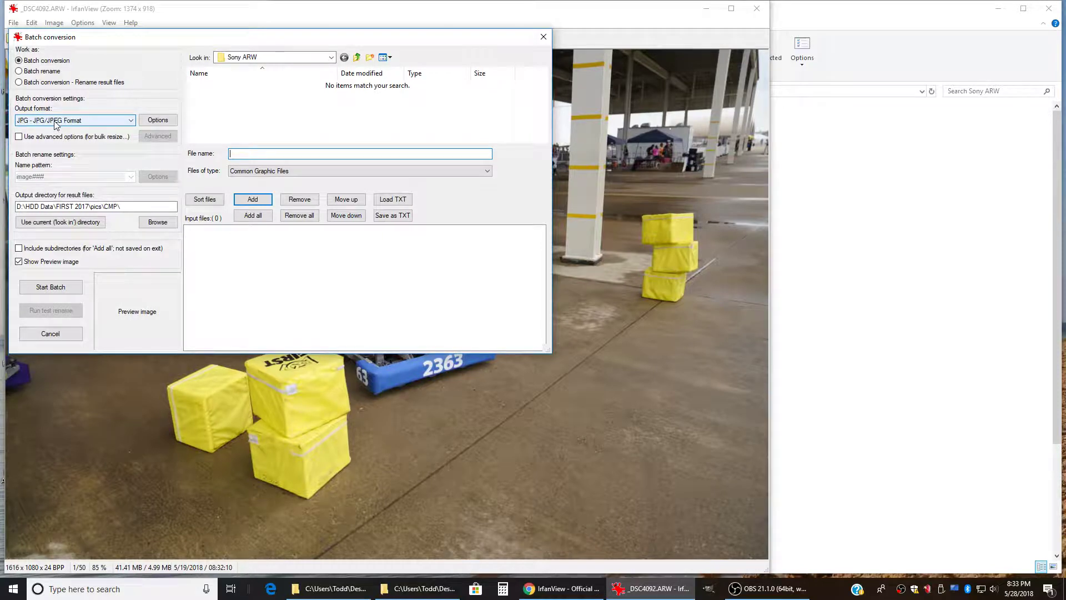
pyautogui.click(163, 121)
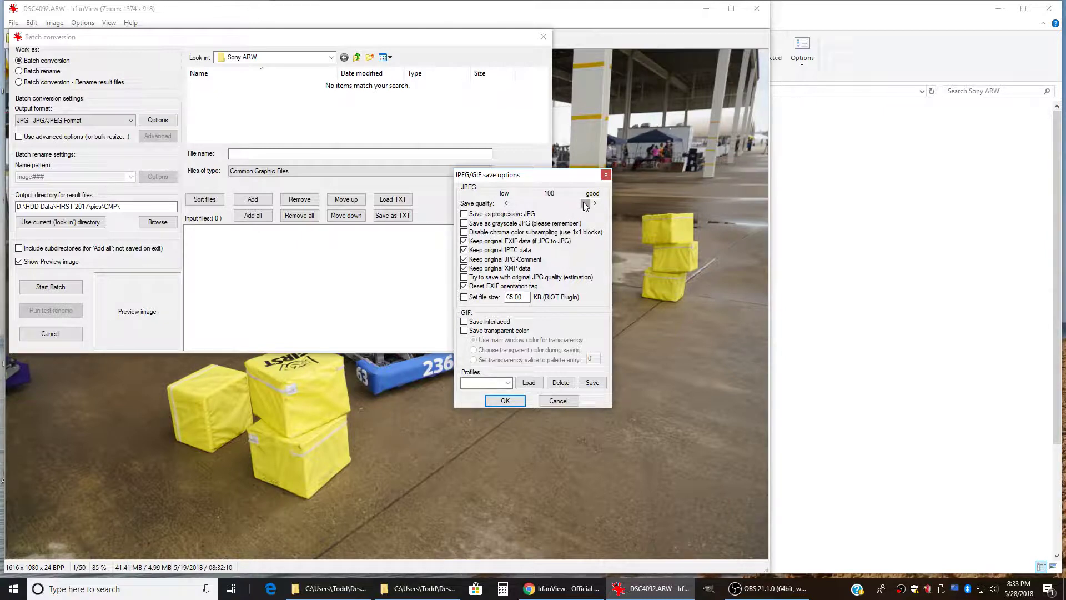
pyautogui.click(504, 400)
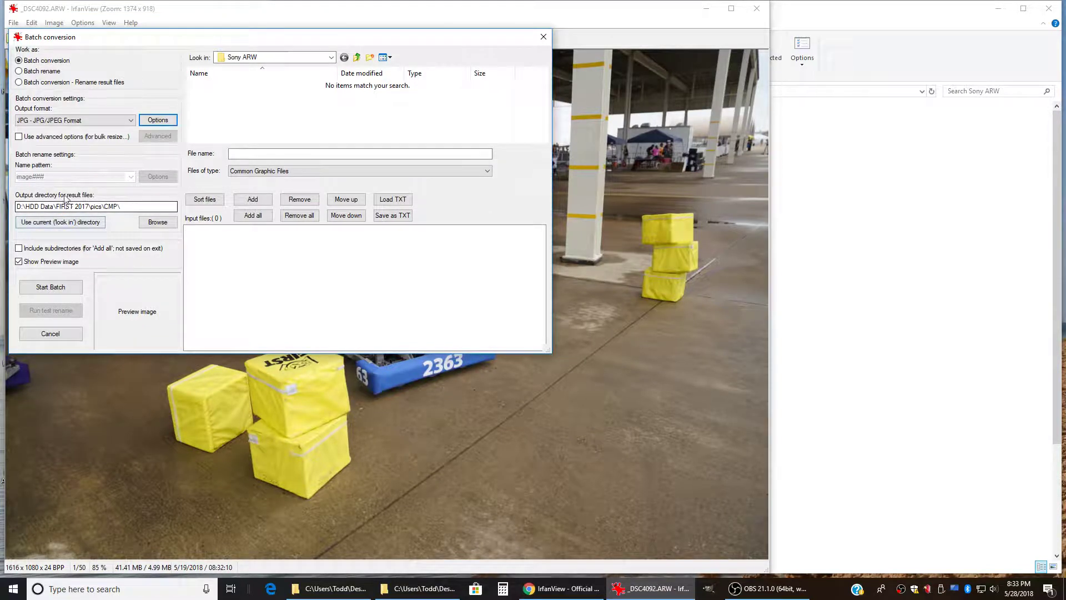
# Step: Output to the current directory and add all 50 ARW files using a * filter
pyautogui.click(46, 223)
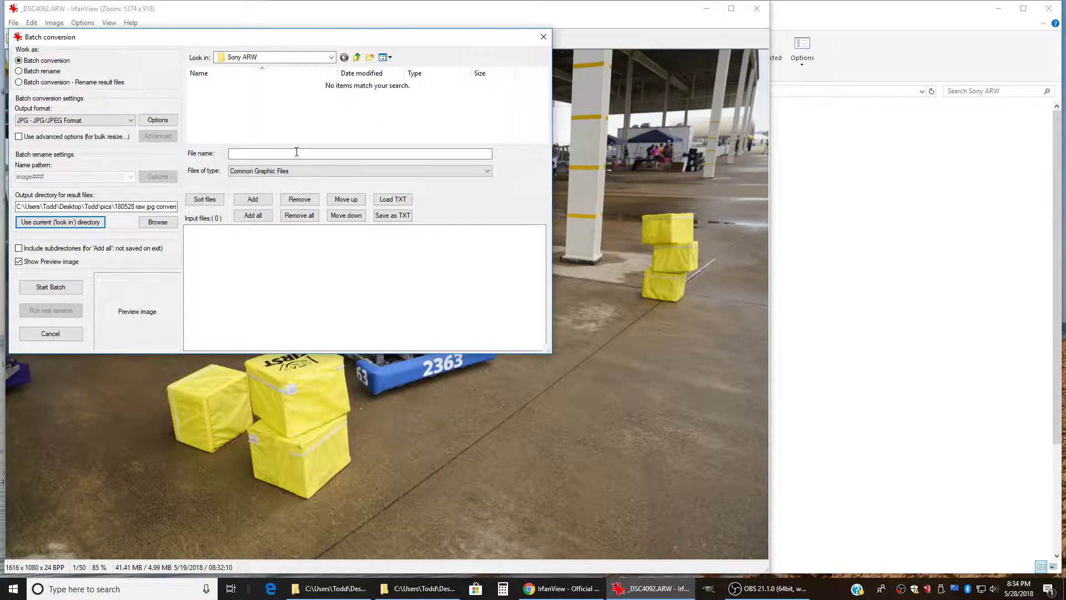
pyautogui.click(274, 154)
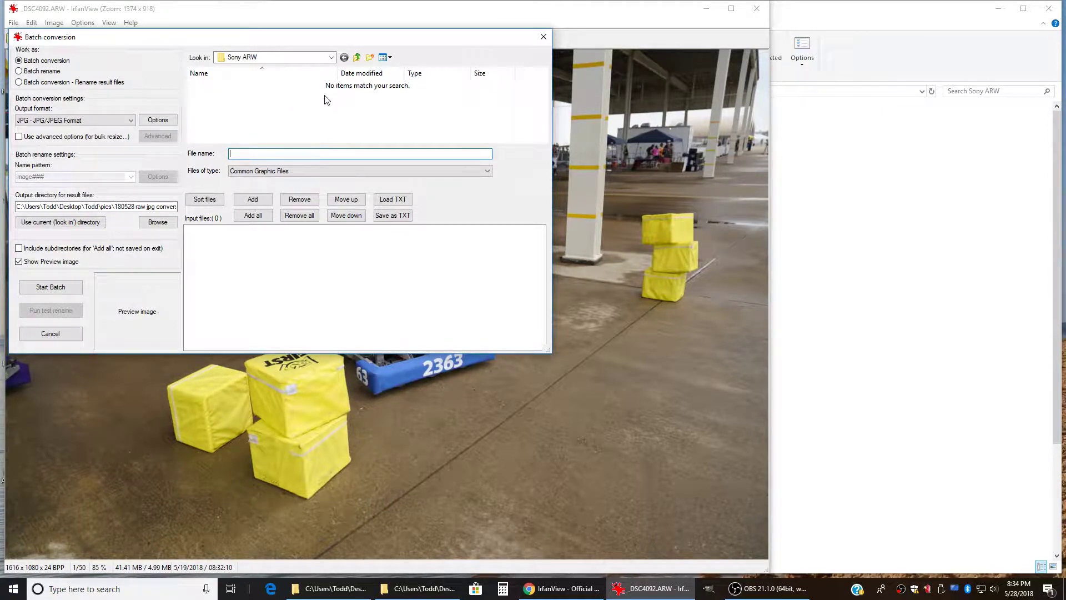
pyautogui.write('*')
pyautogui.press('Return')
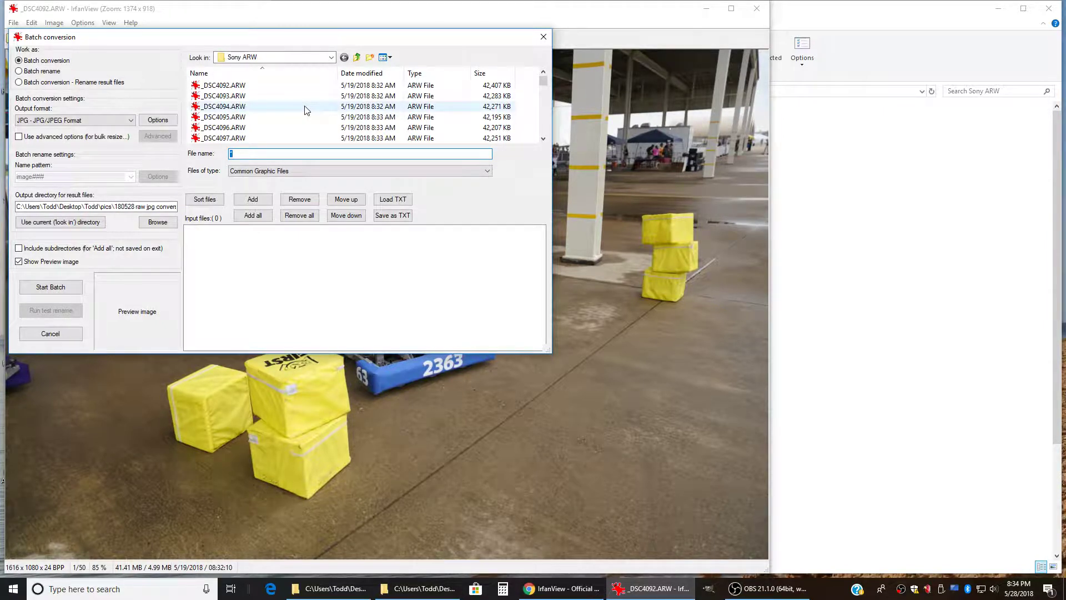
pyautogui.click(244, 85)
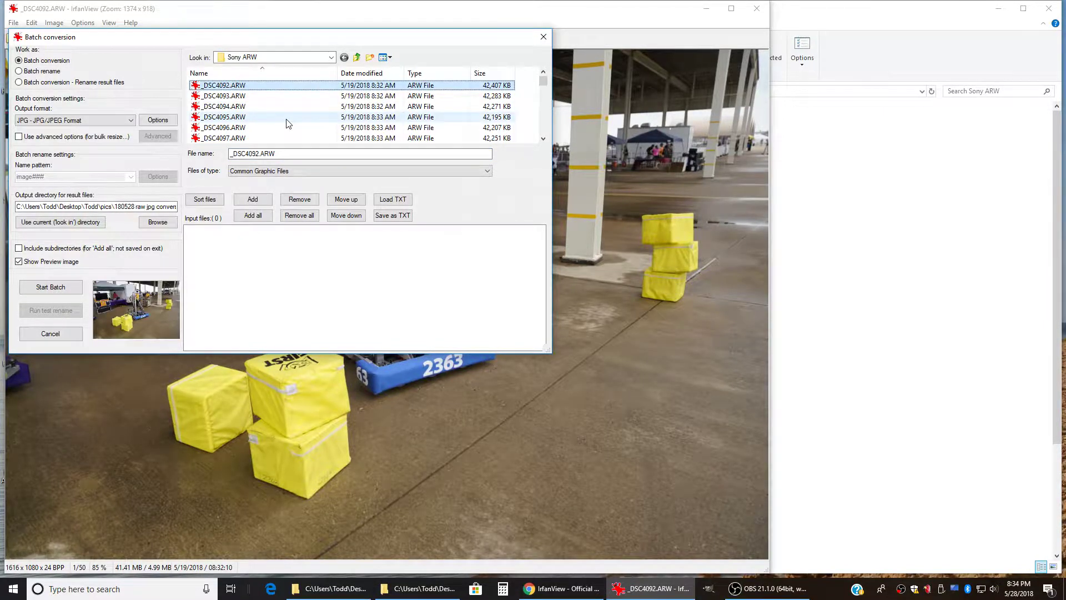
pyautogui.hotkey('ctrl', 'a')
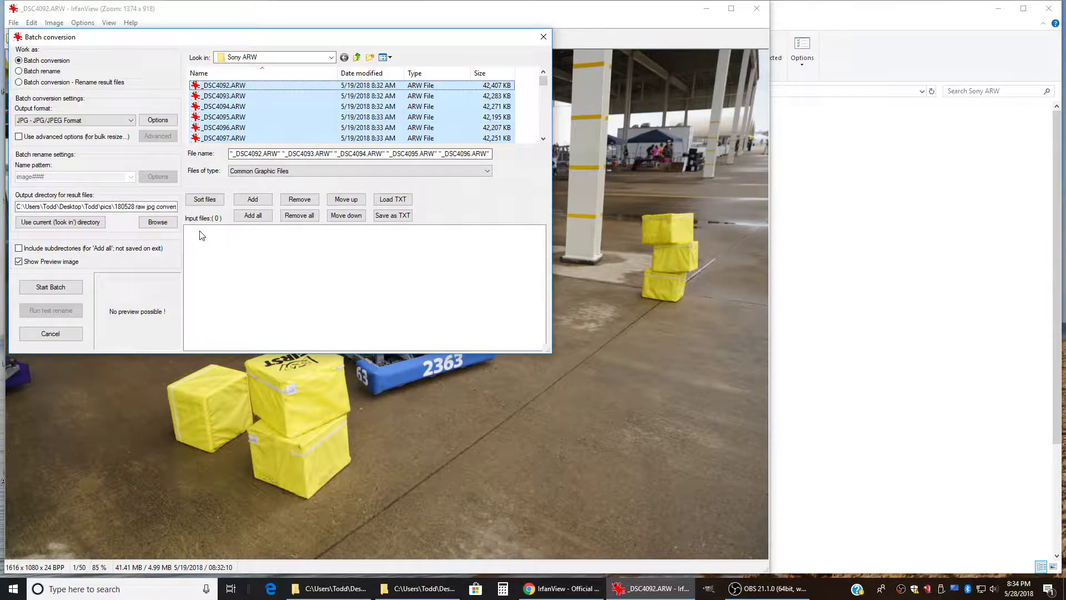
pyautogui.click(252, 200)
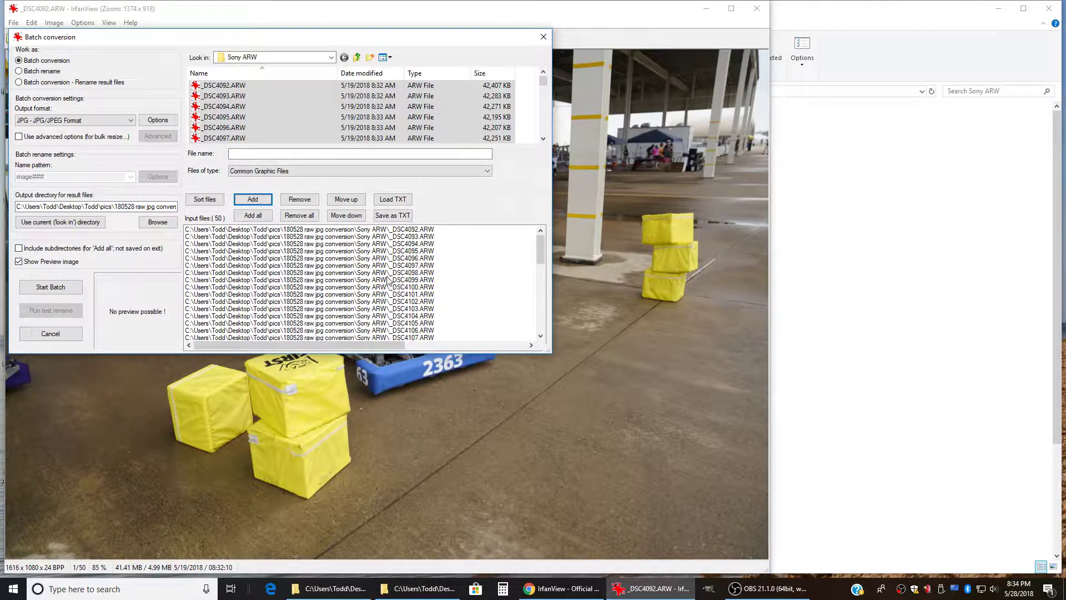
# Step: Convert all 50 ARW files to JPG with 0 errors, then close IrfanView
pyautogui.click(48, 289)
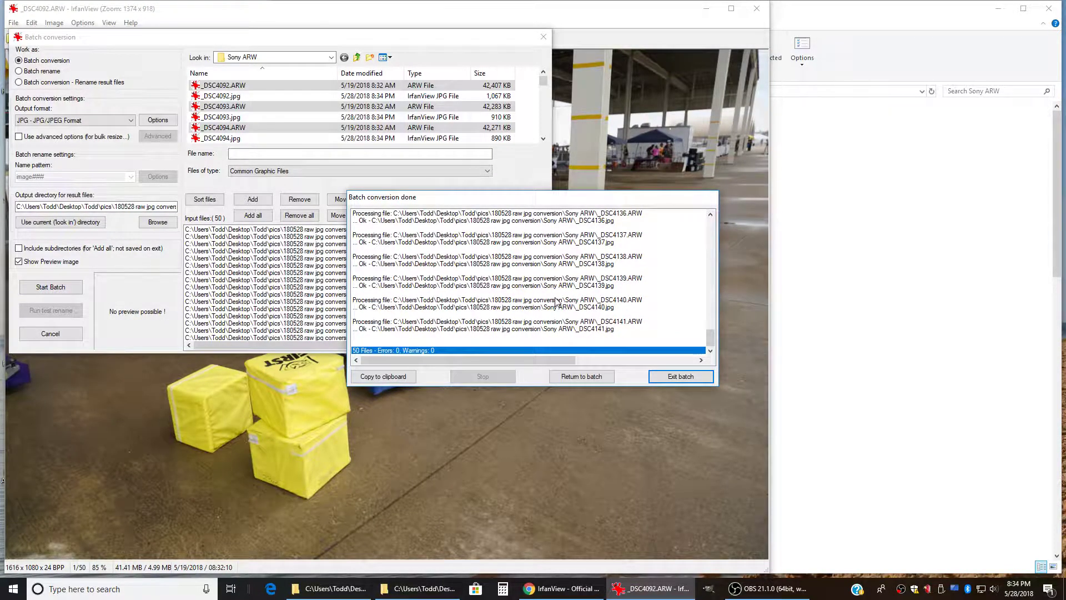
pyautogui.click(578, 376)
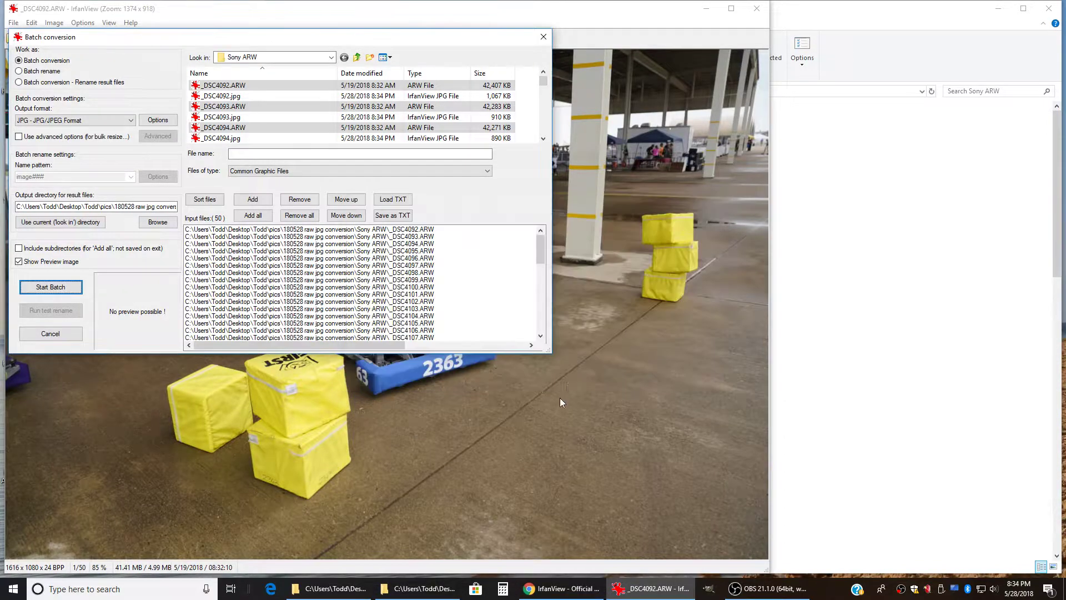
pyautogui.click(543, 37)
pyautogui.click(756, 9)
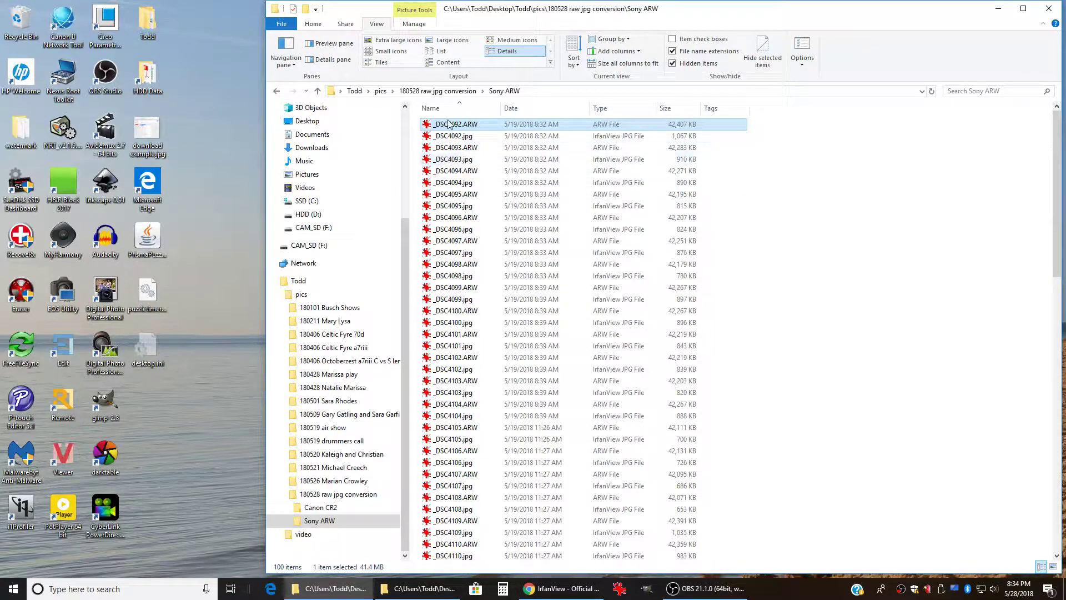
# Step: Open _DSC4092.ARW fitted to the window, then step to its 1.04 MB _DSC4092.jpg copy
pyautogui.doubleClick(454, 125)
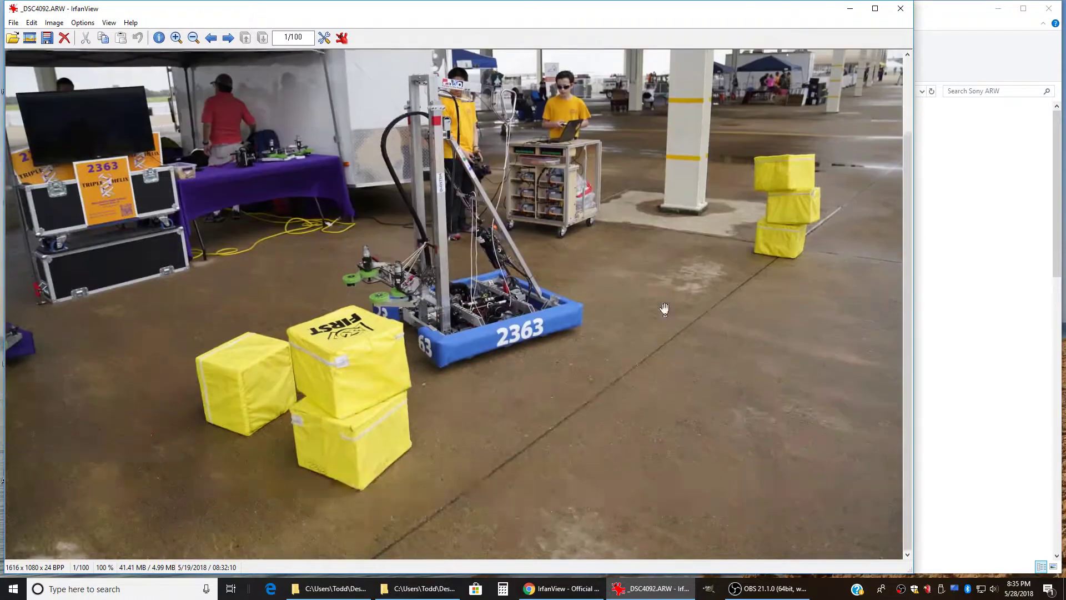
pyautogui.hotkey('shift', 'f')
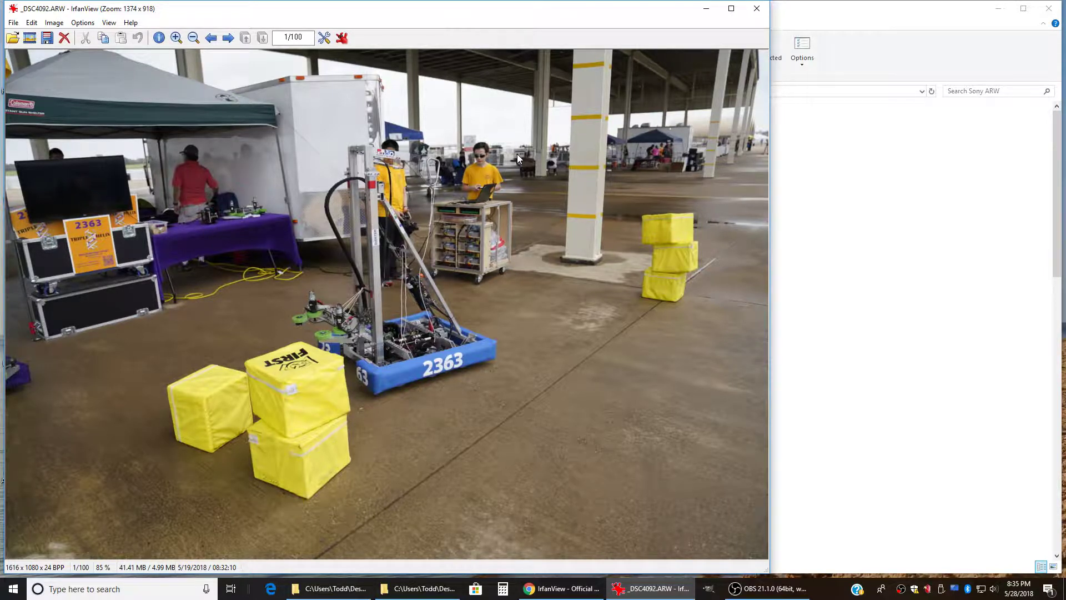
pyautogui.press('space')
pyautogui.press('Right')
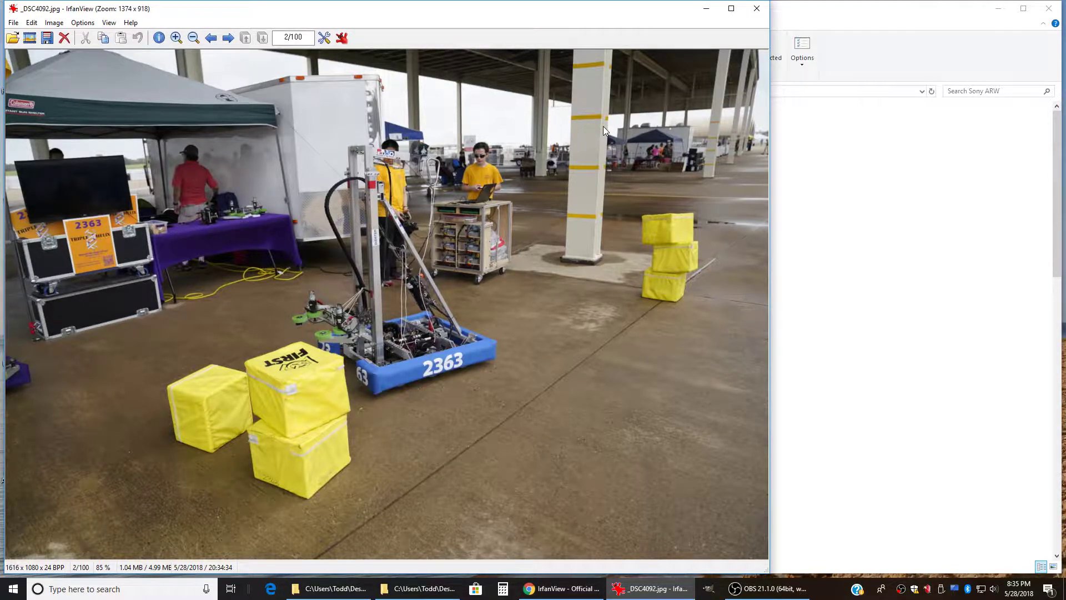
# Step: Page through the ARW/JPG pairs up to _DSC4095.jpg, then close IrfanView
pyautogui.press('Right')
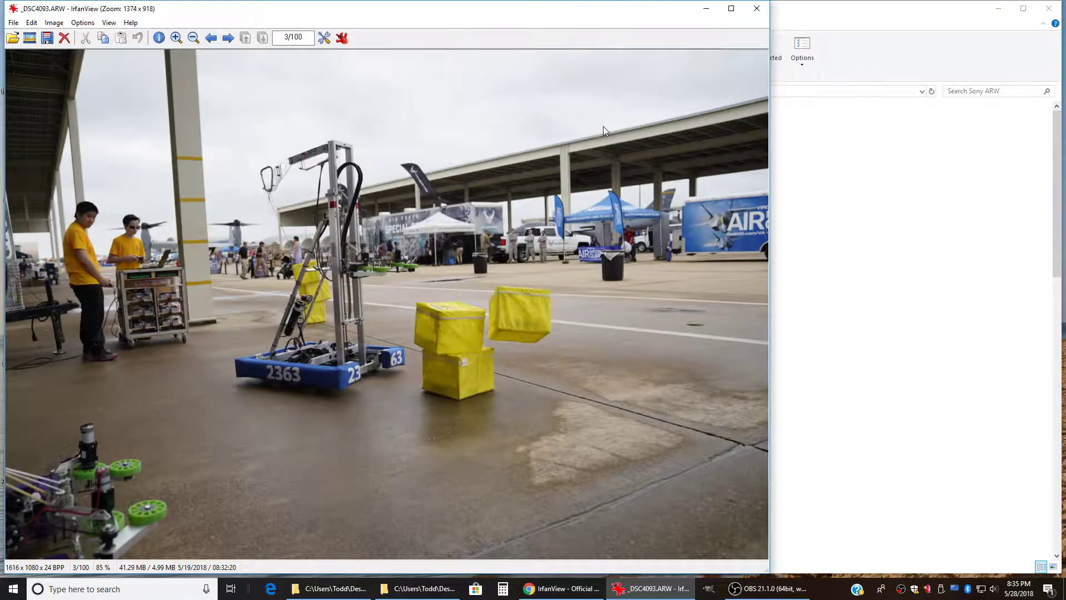
pyautogui.press('Right')
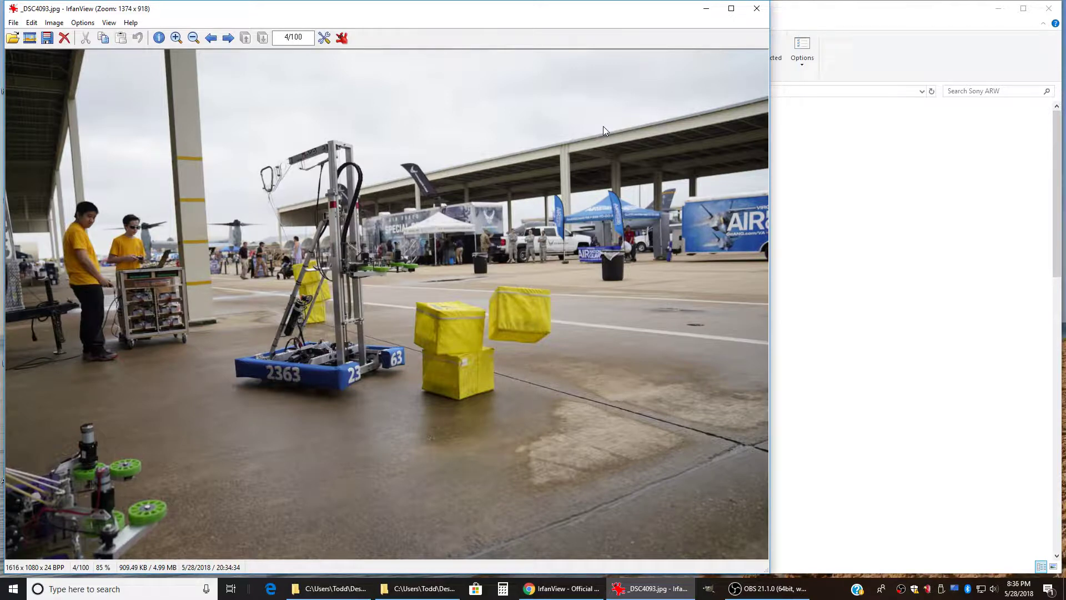
pyautogui.press('Right')
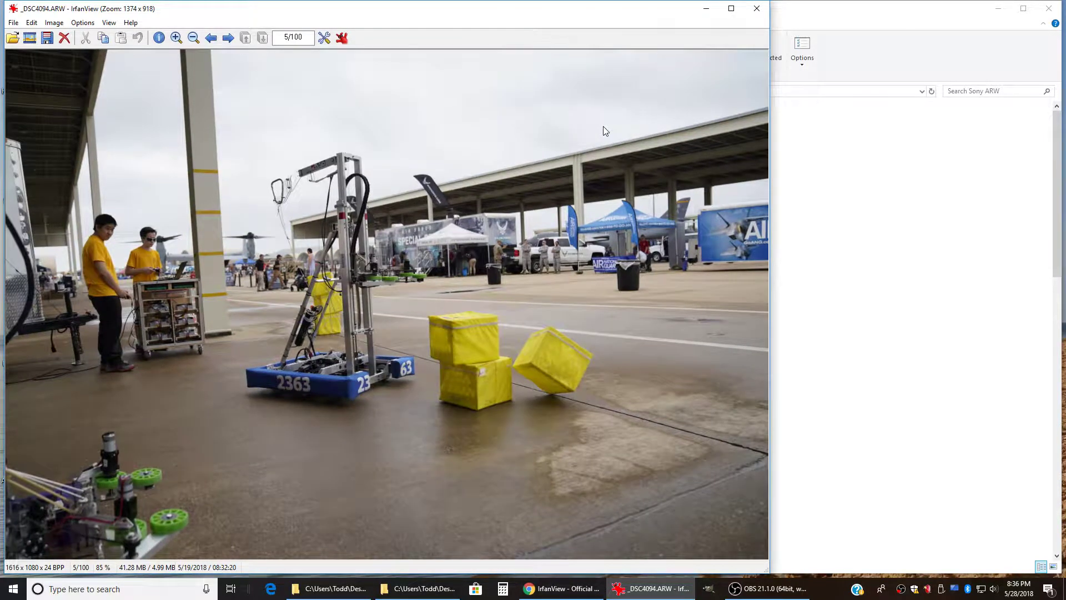
pyautogui.press('Right')
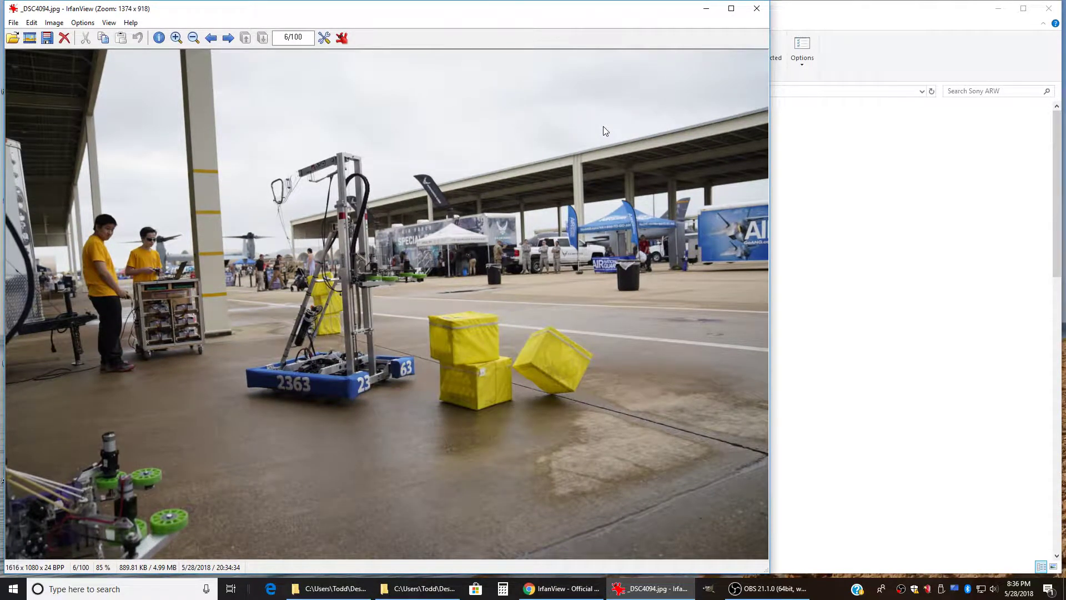
pyautogui.press('Right')
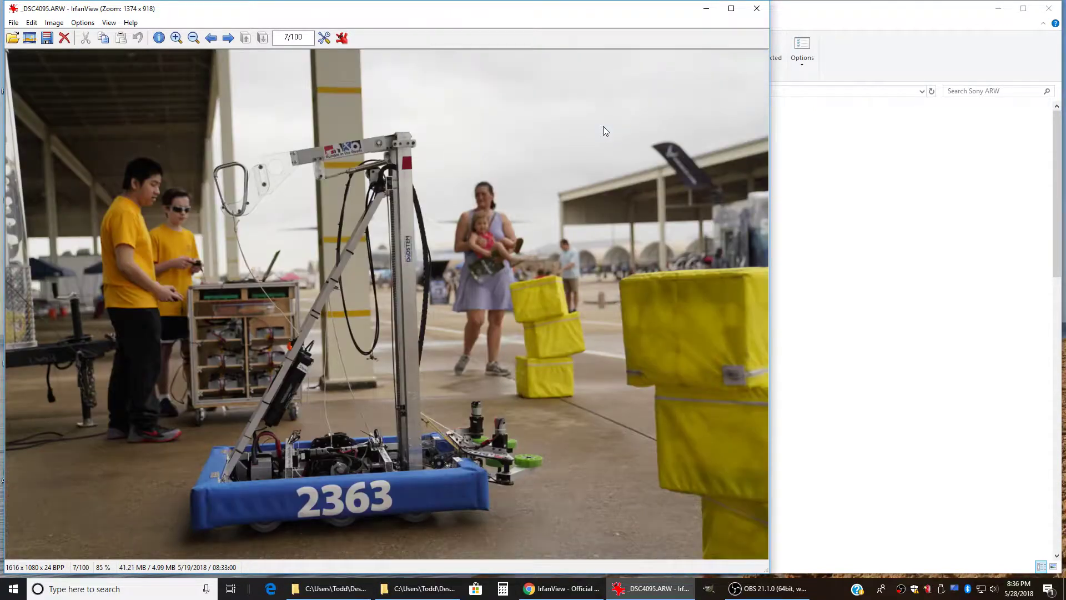
pyautogui.press('Right')
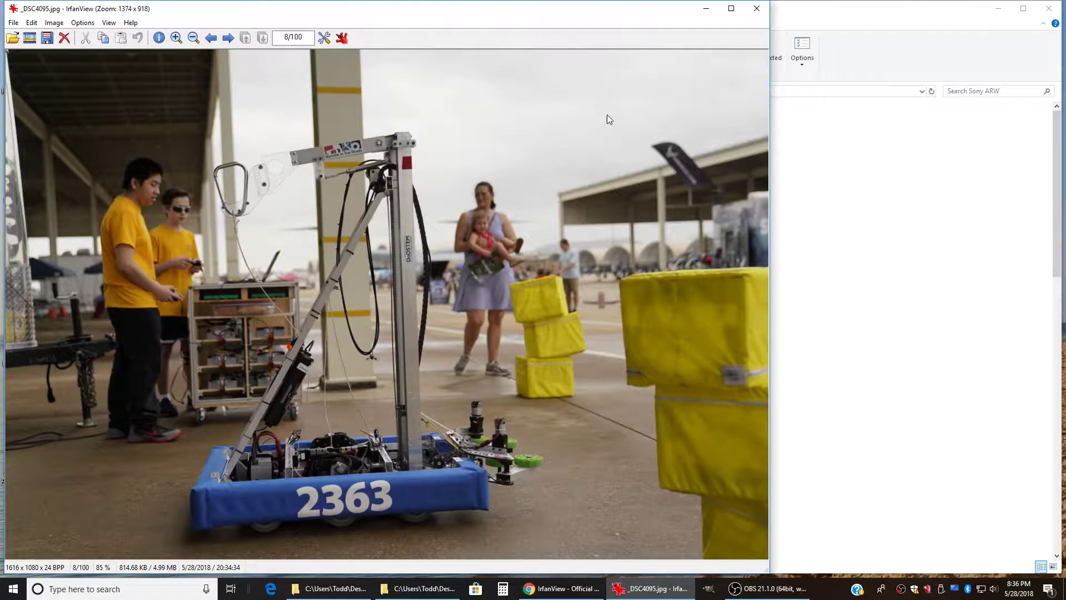
pyautogui.click(756, 9)
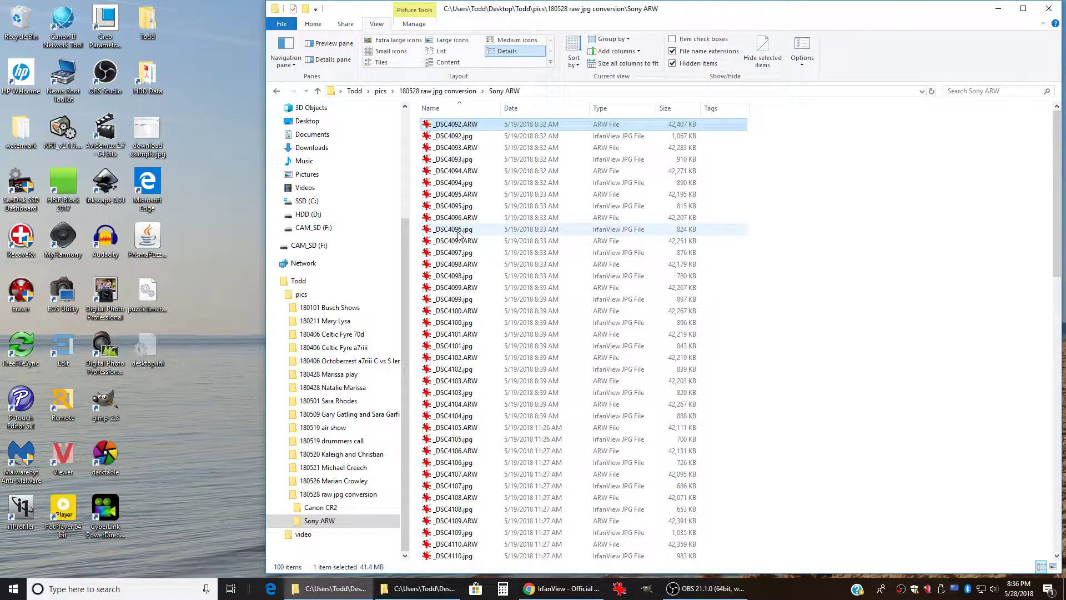
# Step: Sort the files by type and create a new folder named jpg inside Sony ARW
pyautogui.click(618, 108)
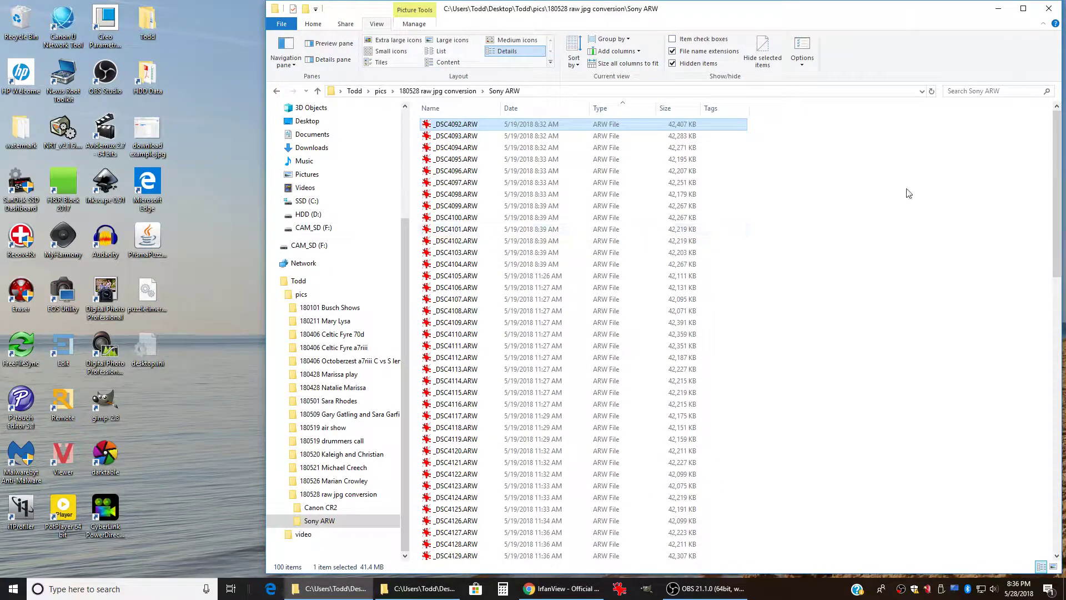
pyautogui.moveTo(1056, 141); pyautogui.dragTo(1063, 414)
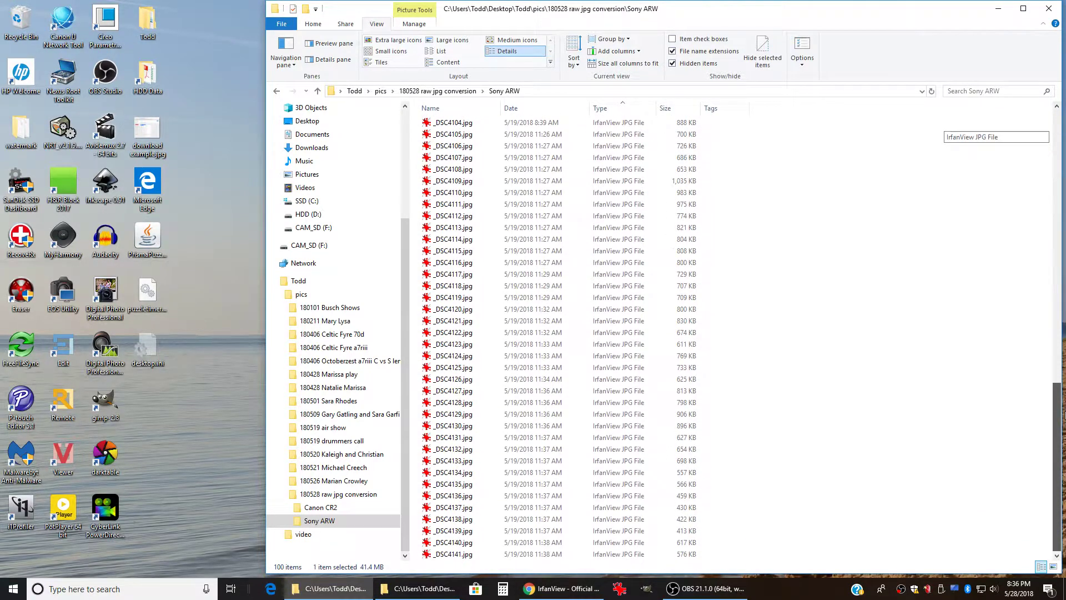
pyautogui.scroll(6, 555, 327)
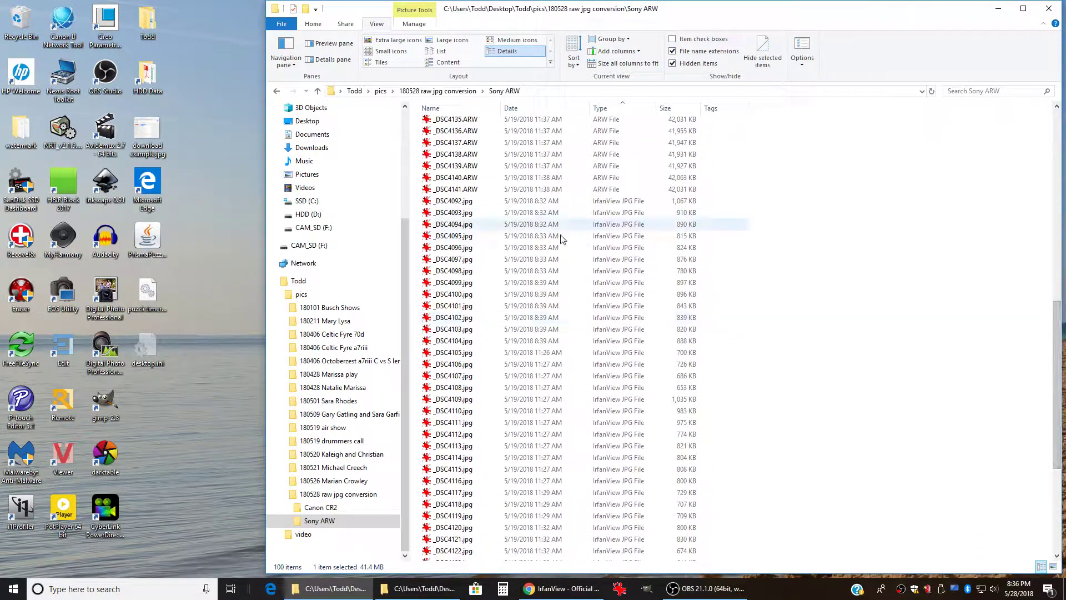
pyautogui.rightClick(769, 335)
pyautogui.moveTo(819, 471)
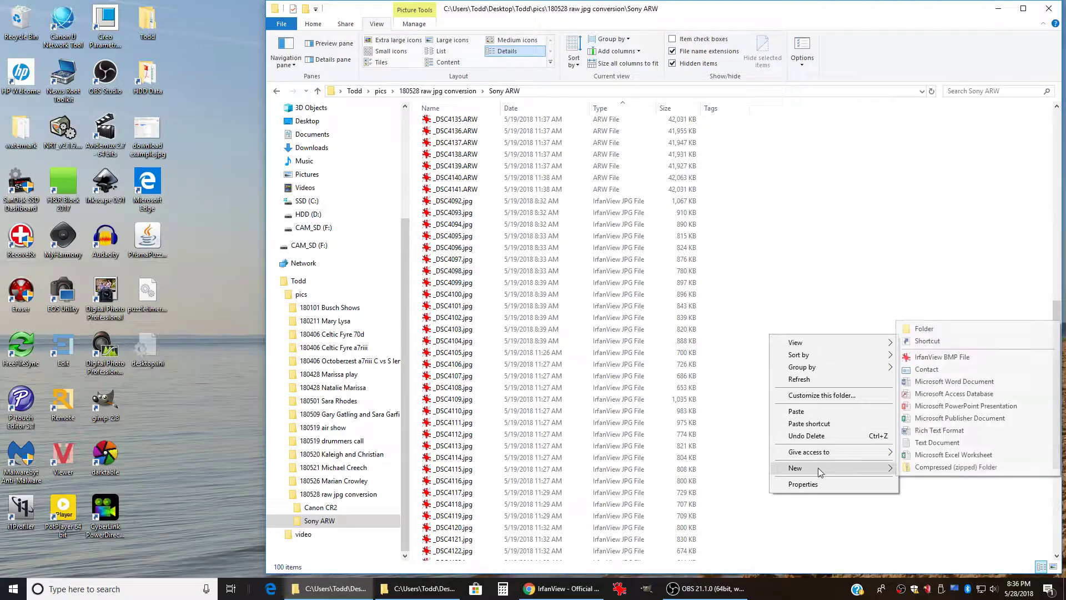
pyautogui.click(924, 328)
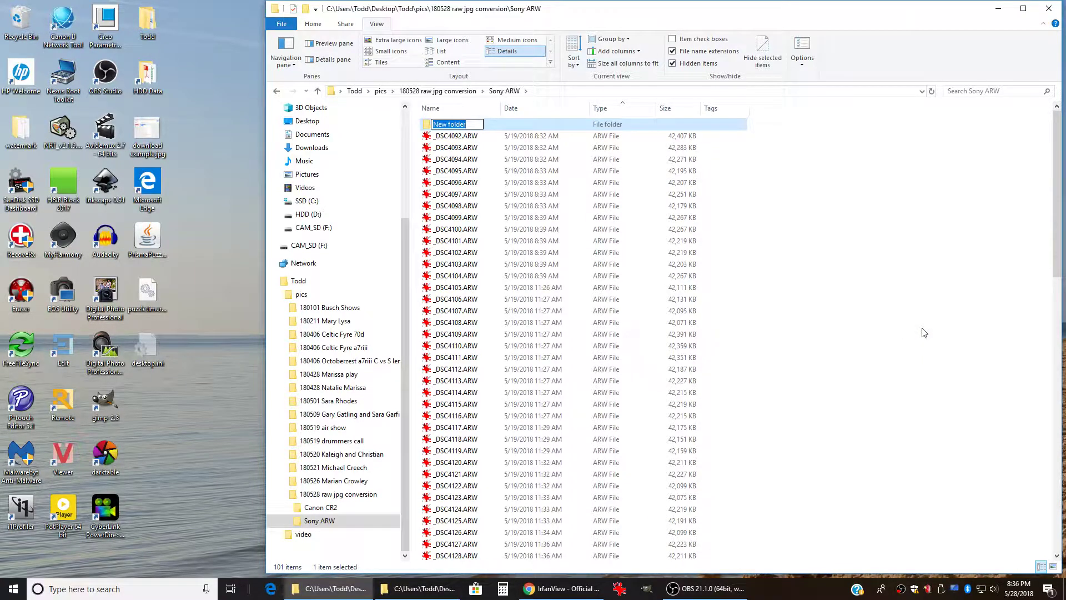
pyautogui.write('jpg')
pyautogui.press('Return')
# Step: Select all 50 JPGs, _DSC4092.jpg through _DSC4141.jpg, and move them into the jpg folder
pyautogui.scroll(-10, 766, 357)
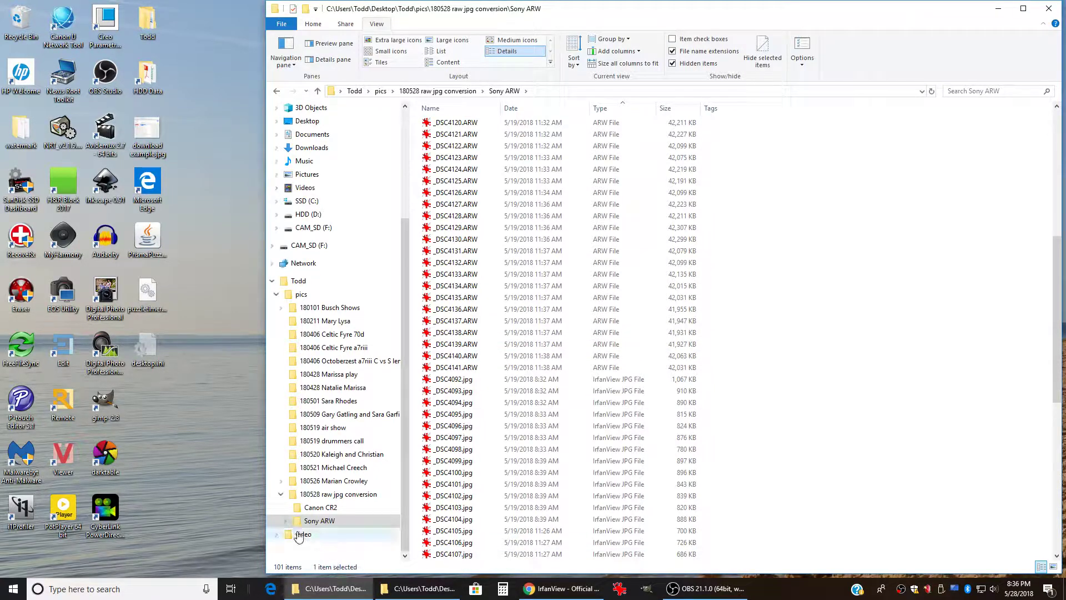
pyautogui.click(284, 521)
pyautogui.scroll(-6, 496, 441)
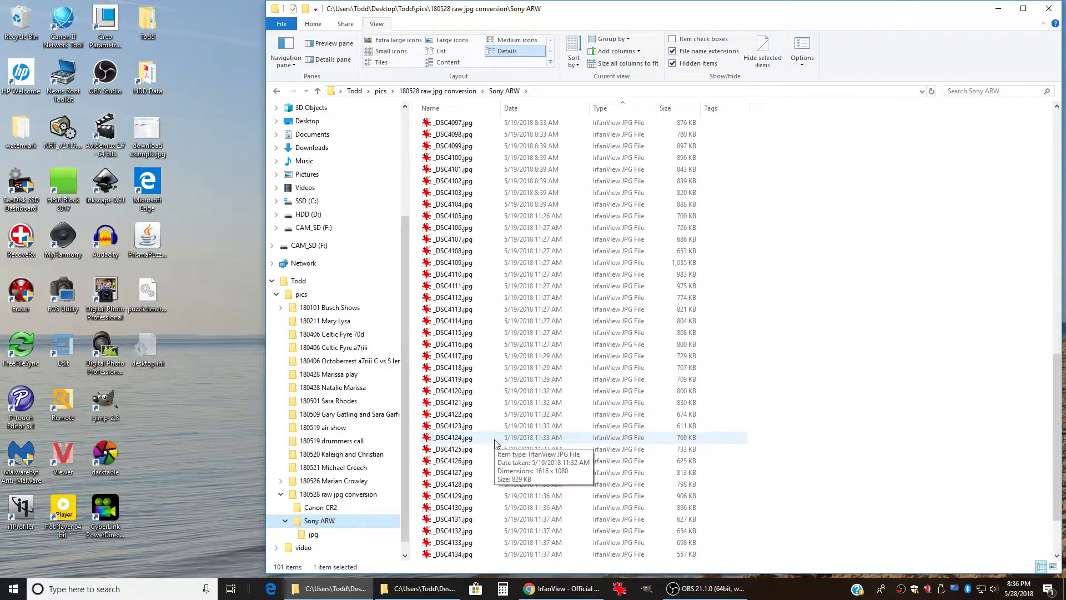
pyautogui.scroll(1, 495, 440)
pyautogui.click(454, 208)
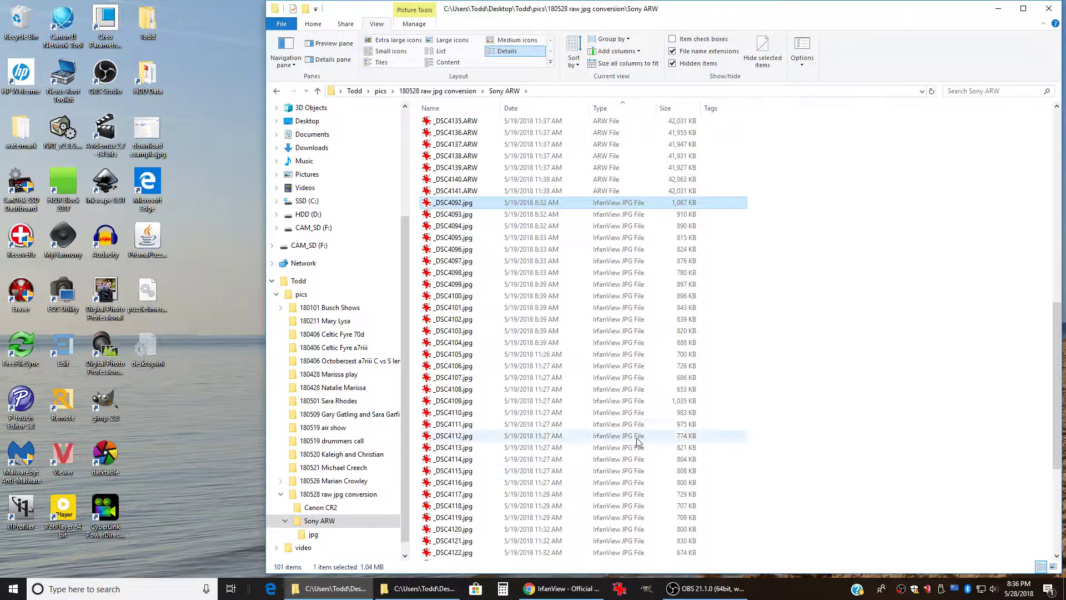
pyautogui.scroll(-6, 637, 440)
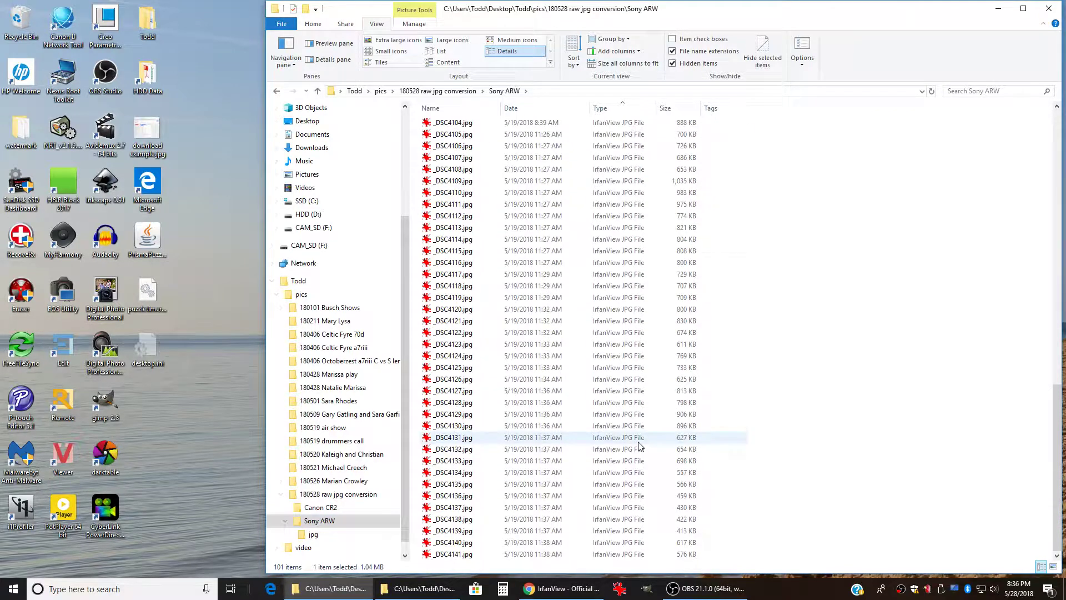
pyautogui.keyDown('shift'); pyautogui.click(453, 553); pyautogui.keyUp('shift')
pyautogui.moveTo(470, 472); pyautogui.dragTo(348, 537)
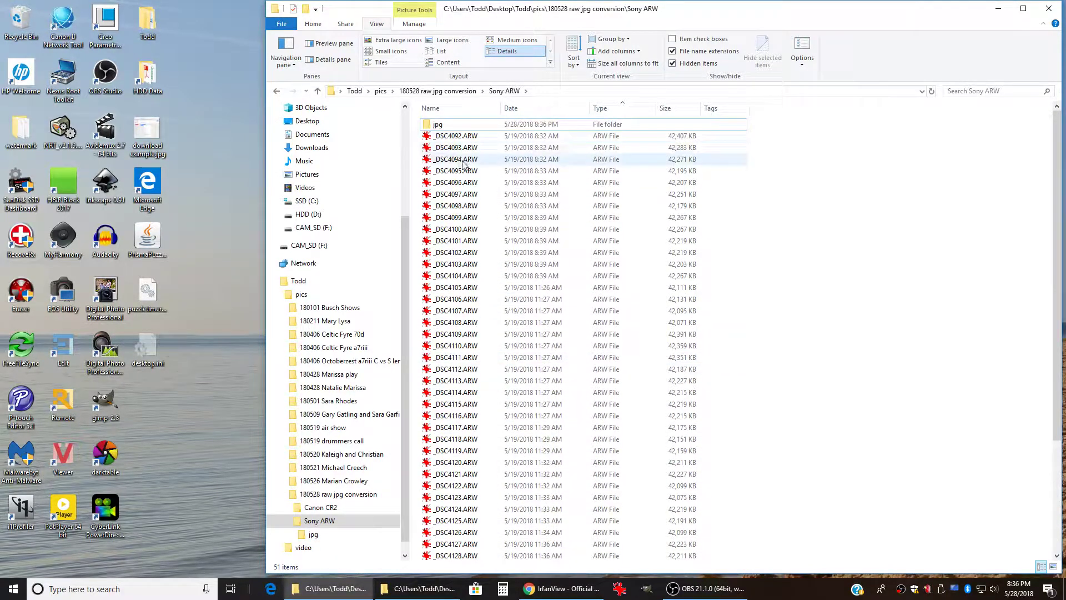
# Step: Check the jpg subfolder, then switch to the Canon CR2 folder of 50 raw photos
pyautogui.click(312, 534)
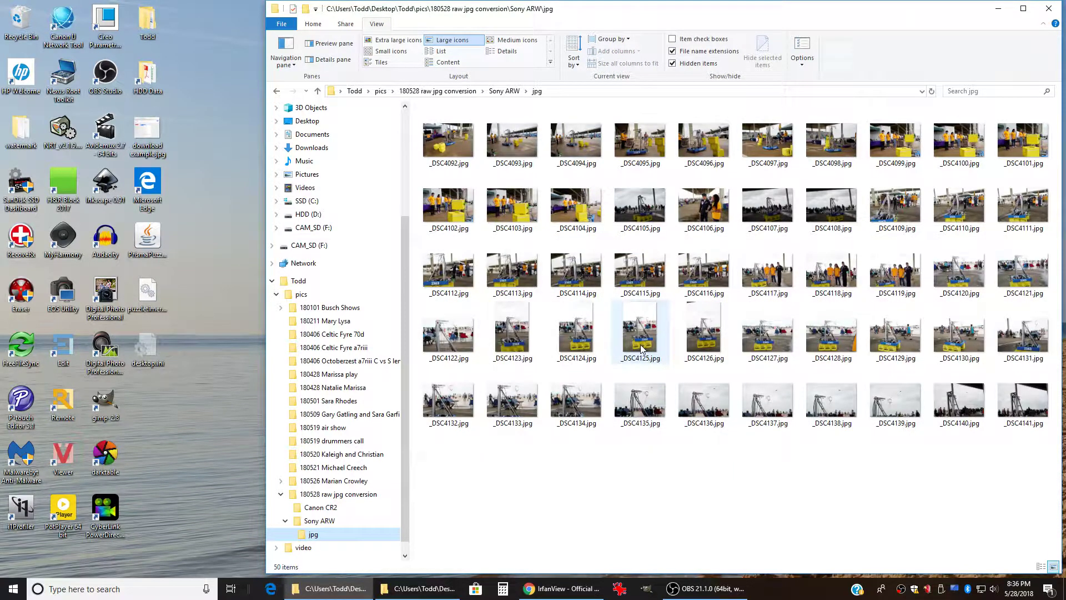
pyautogui.click(314, 509)
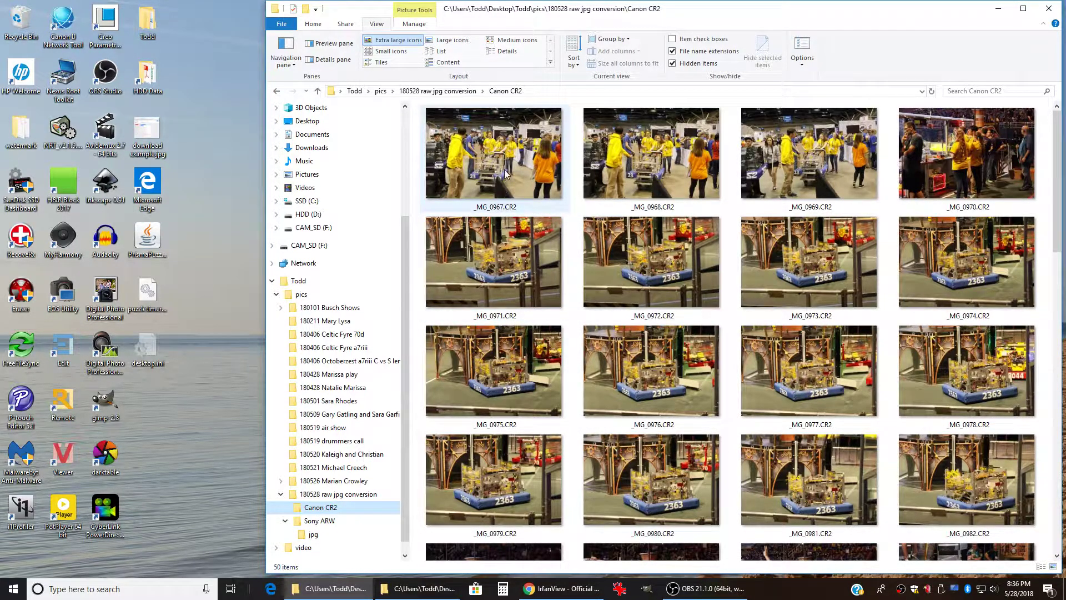
pyautogui.doubleClick(547, 178)
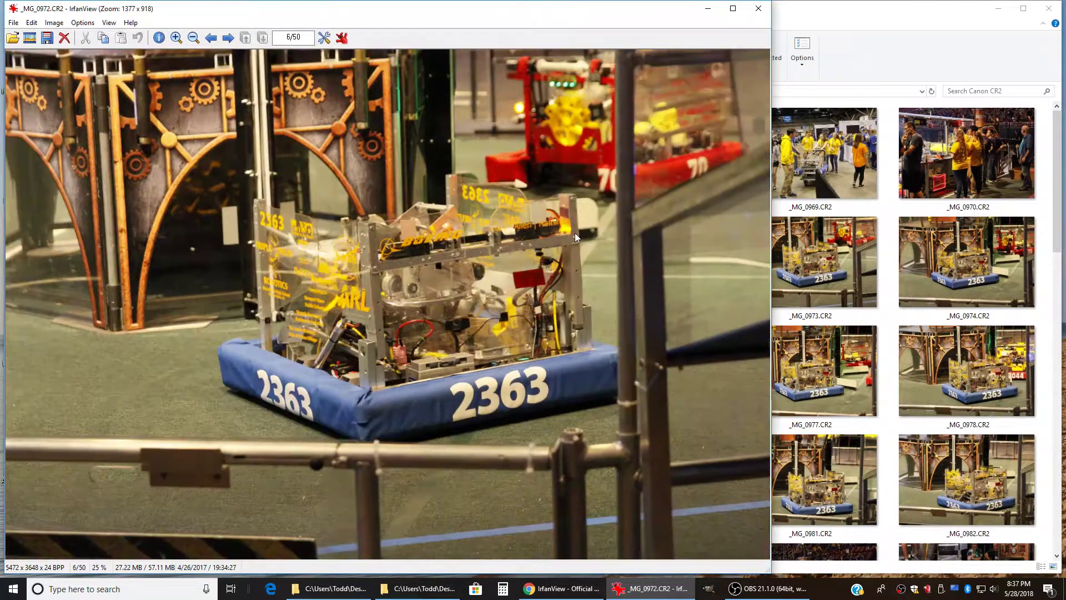
pyautogui.click(758, 8)
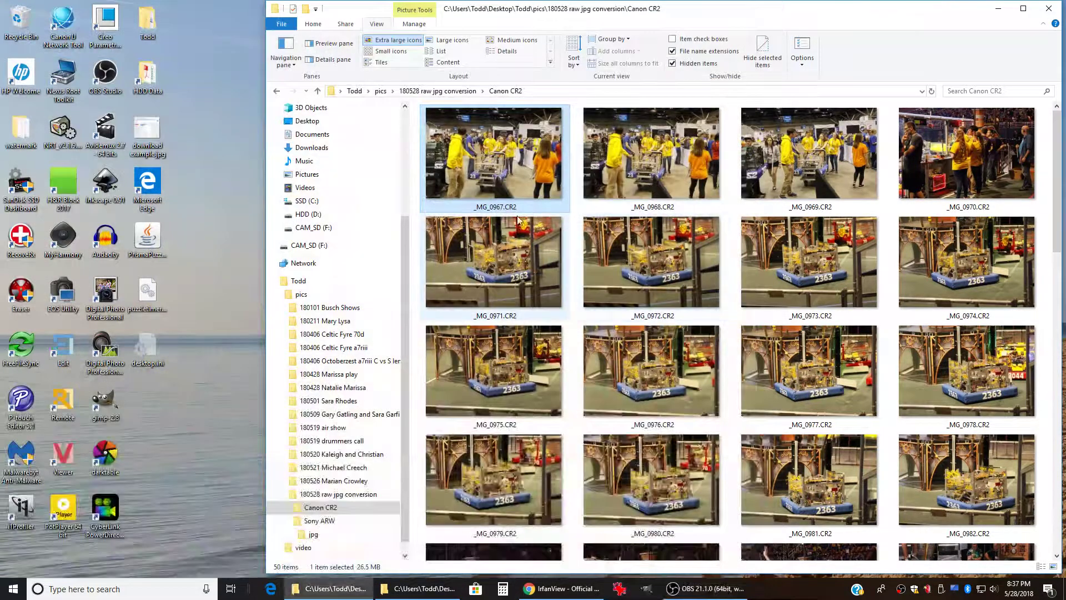
pyautogui.doubleClick(517, 277)
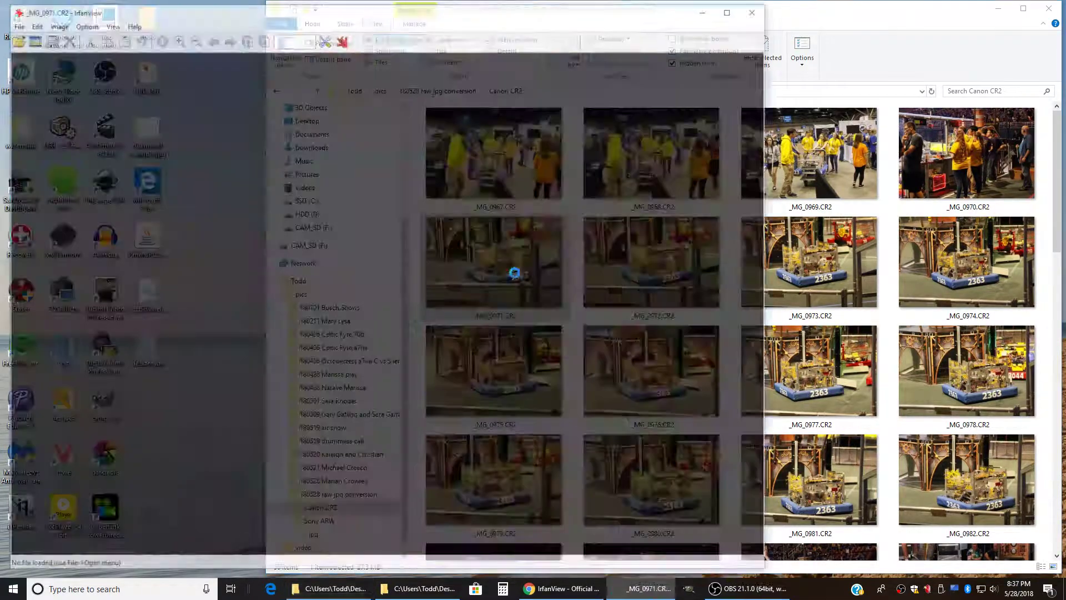
pyautogui.scroll(-3, 331, 261)
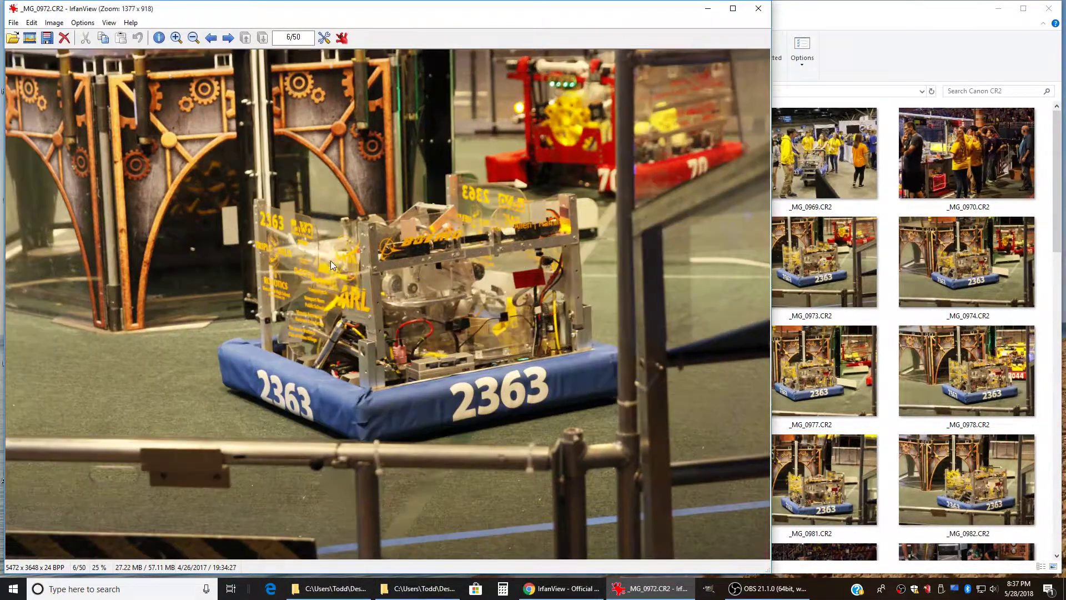
pyautogui.scroll(-3, 331, 261)
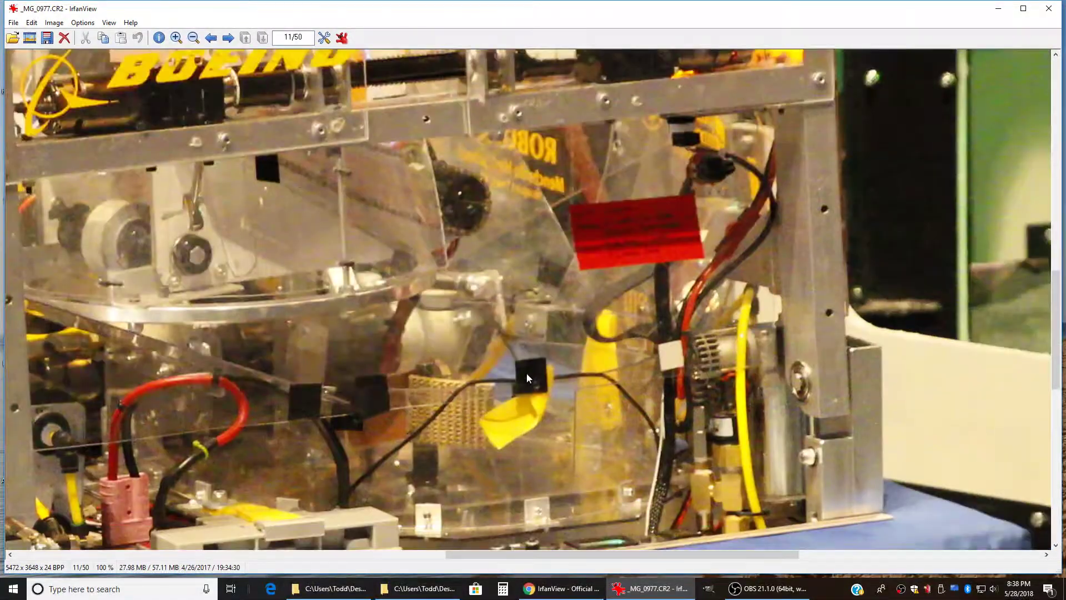
pyautogui.hotkey('ctrl', 'h')
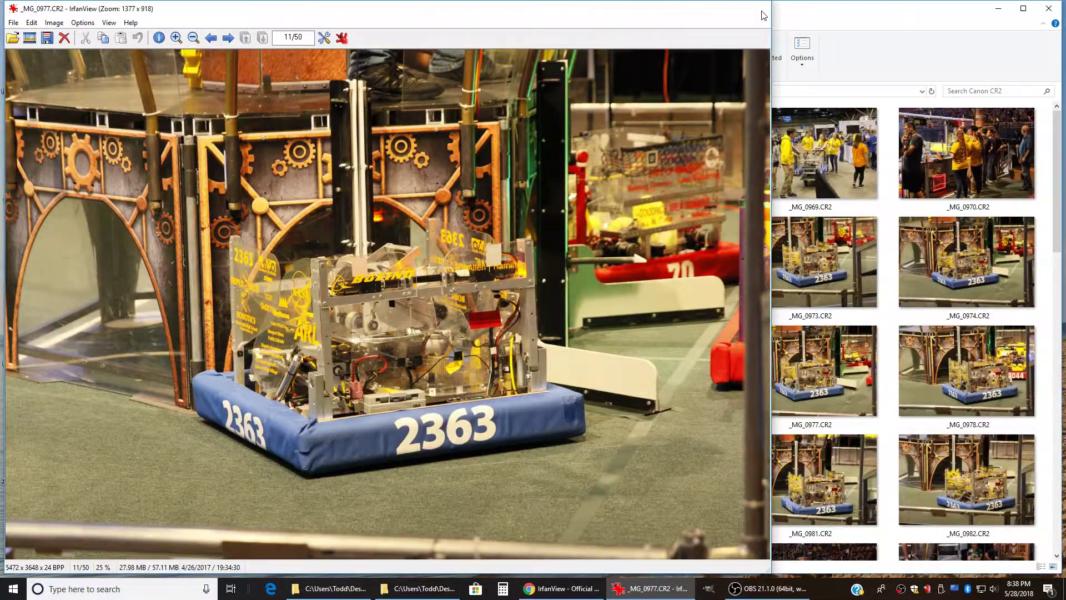
pyautogui.click(759, 9)
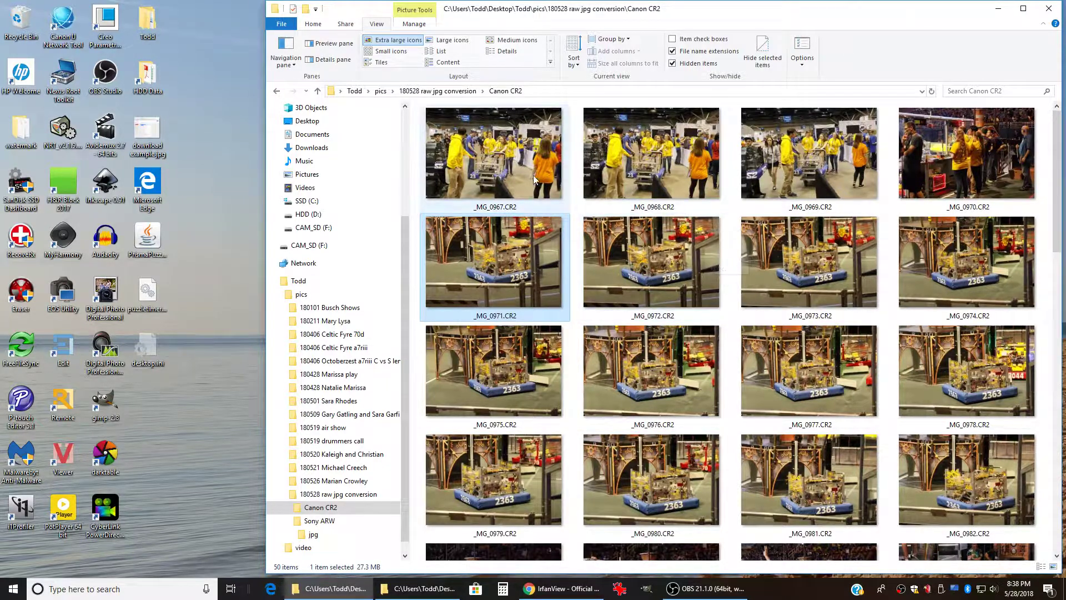
pyautogui.press('Up')
pyautogui.press('Right')
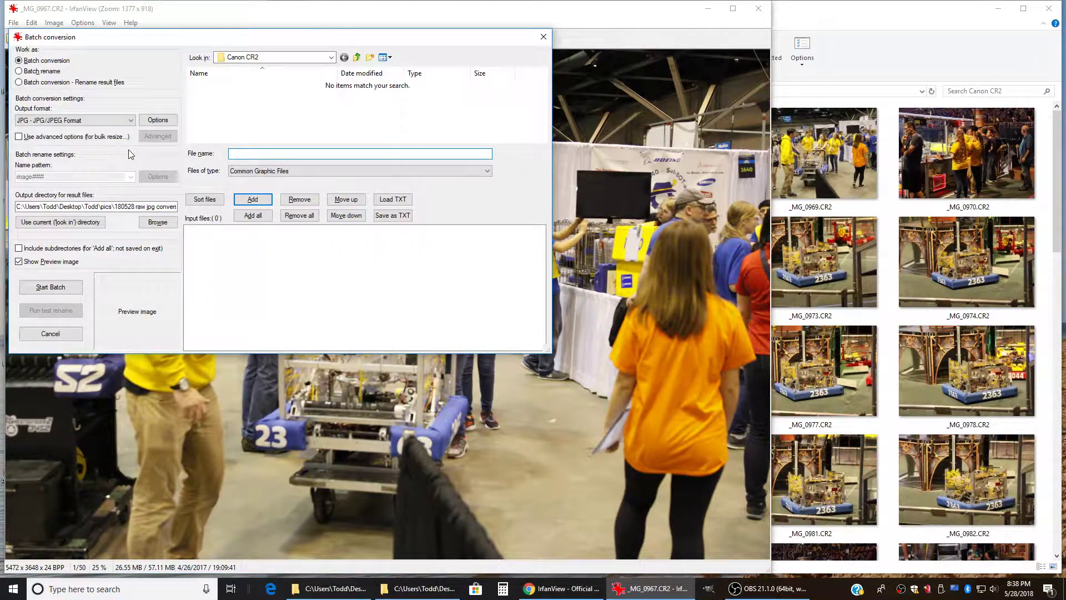
# Step: Use the browsed folder as output, add all 50 CR2 files via the * filter, and start JPG conversion
pyautogui.click(59, 224)
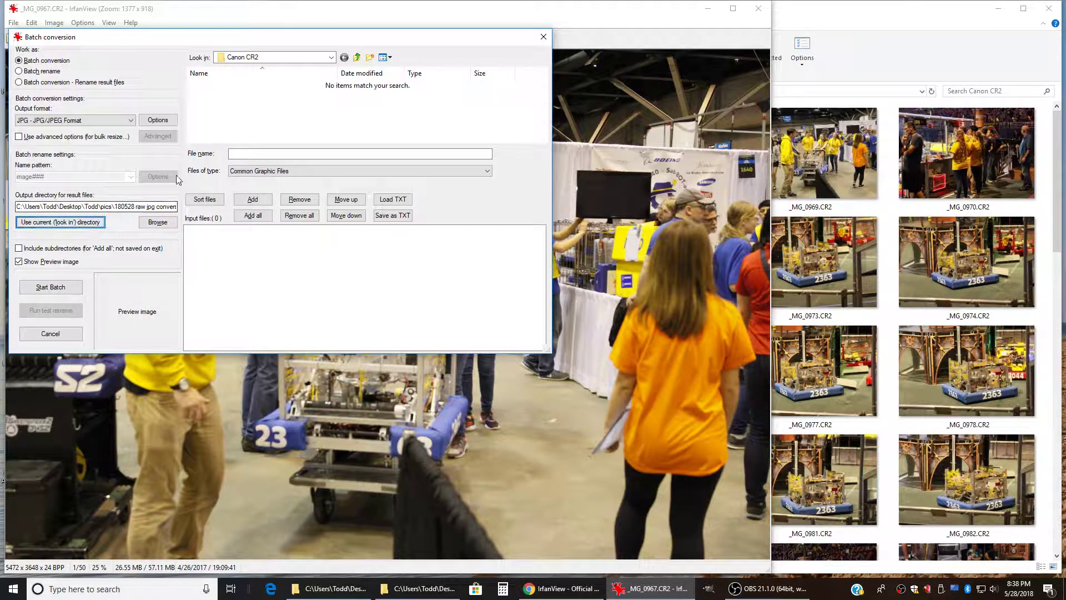
pyautogui.click(327, 153)
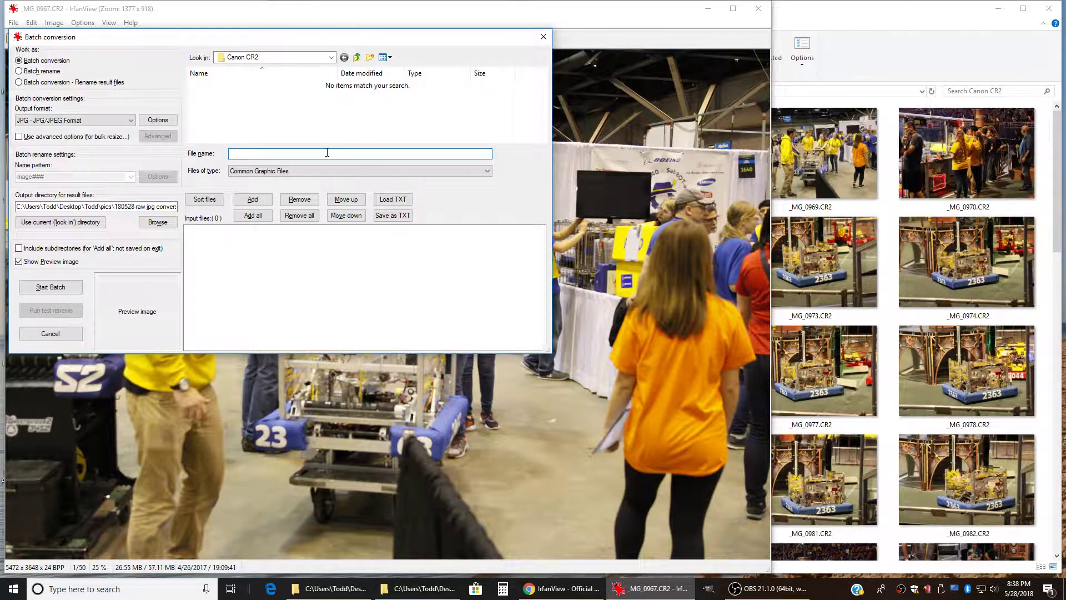
pyautogui.write('*')
pyautogui.press('Return')
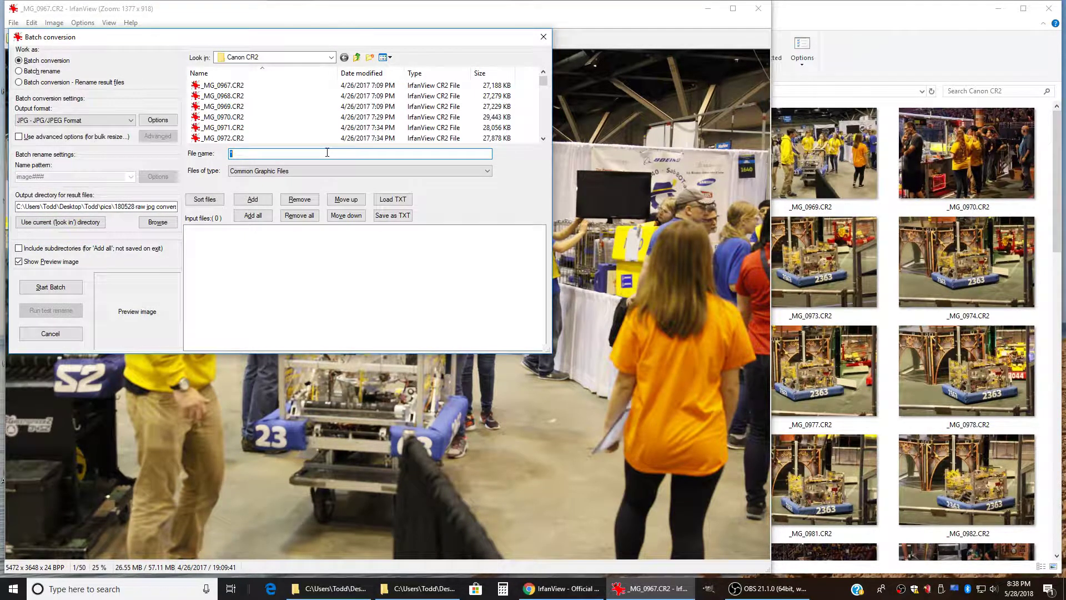
pyautogui.click(230, 86)
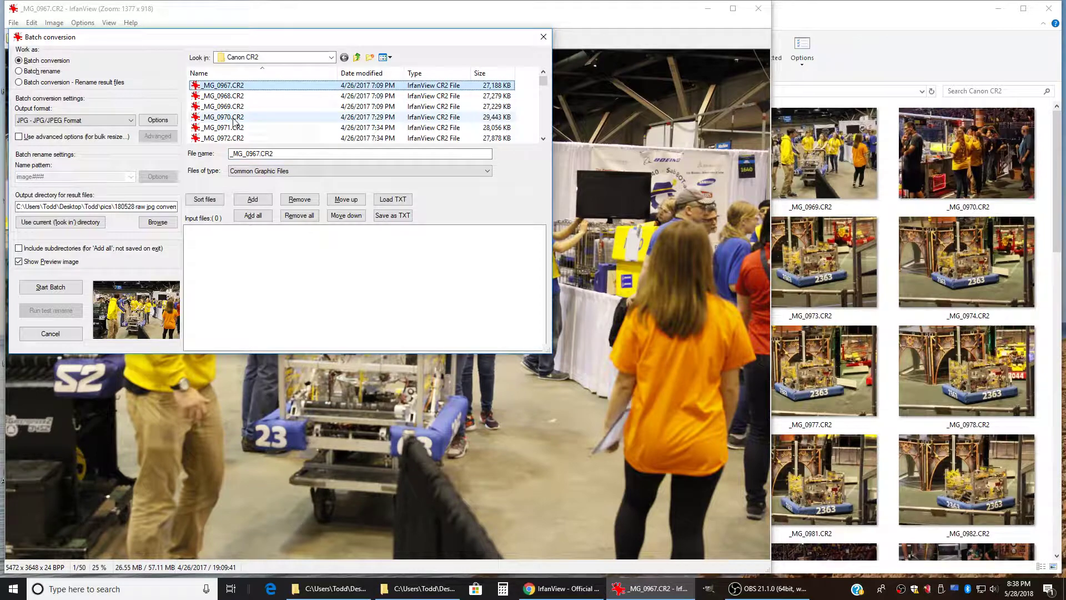
pyautogui.hotkey('ctrl', 'a')
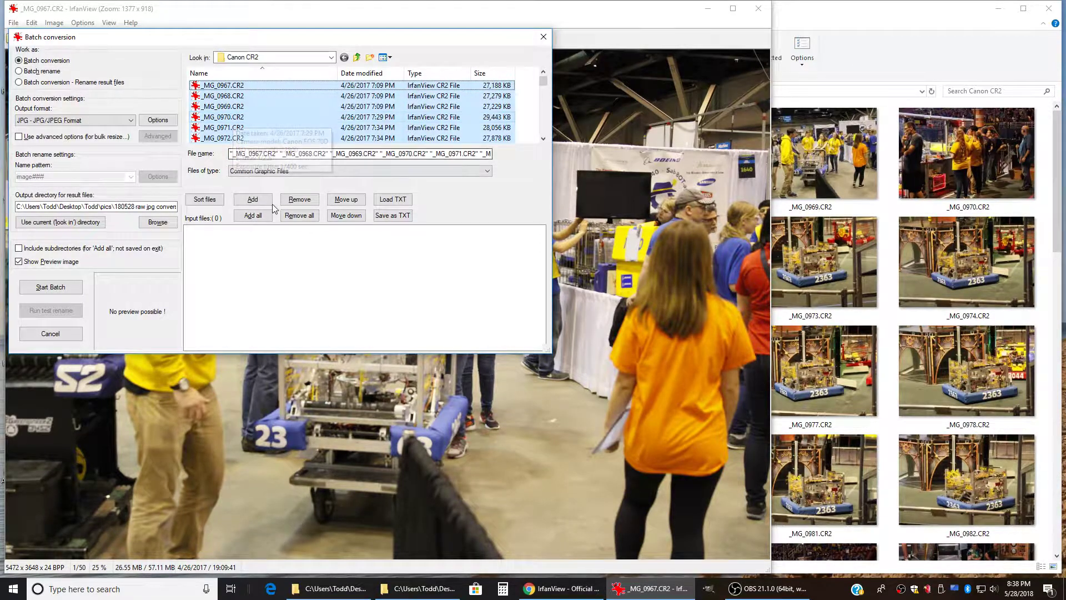
pyautogui.click(254, 199)
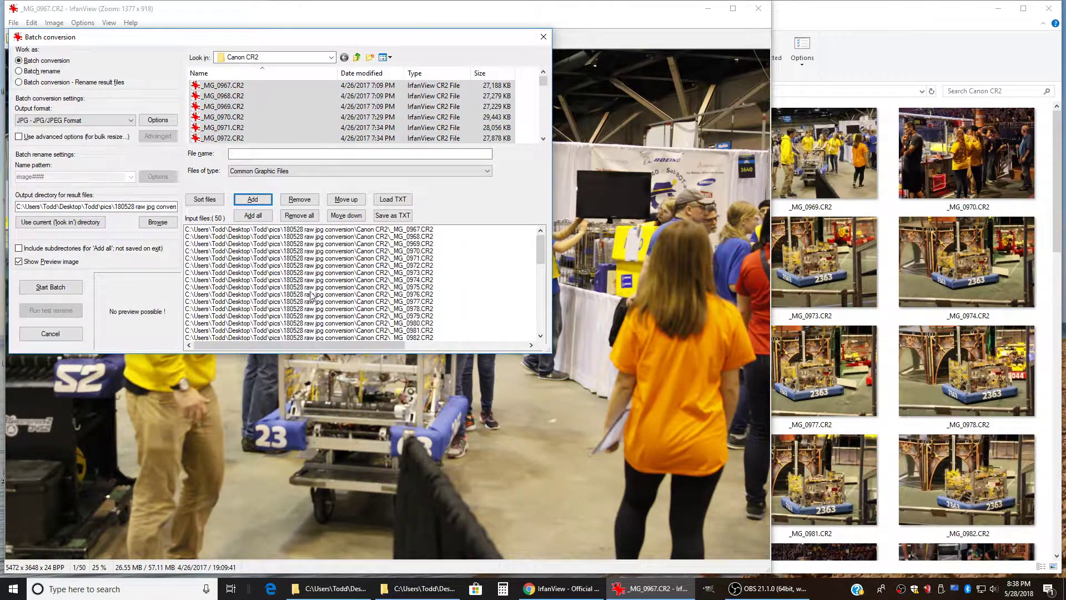
pyautogui.click(47, 287)
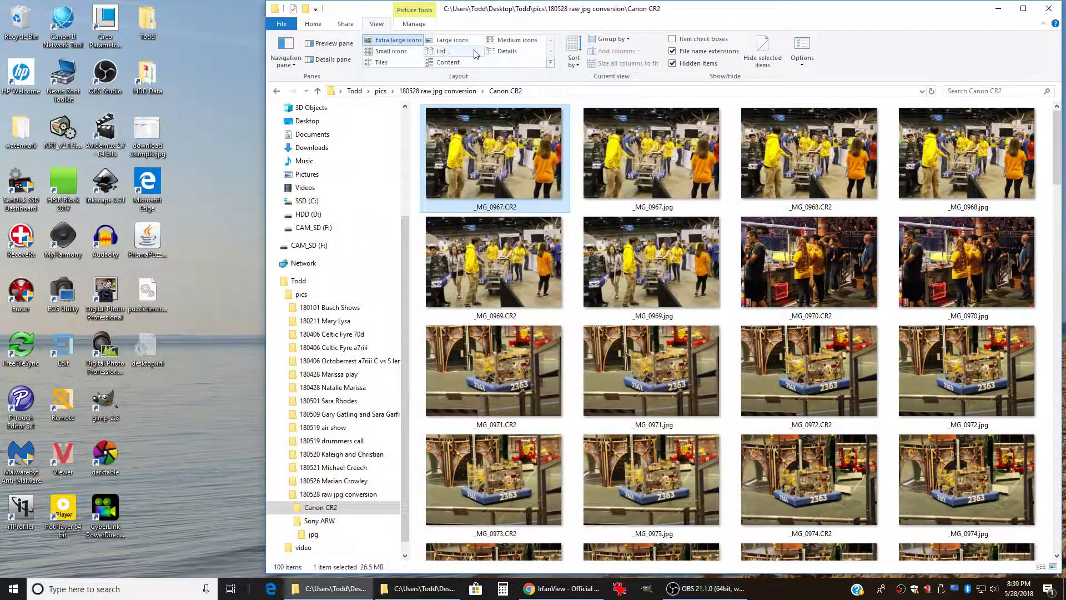
# Step: Switch to Details view and compare _MG_0971.CR2 against _MG_0971.jpg in the image viewer
pyautogui.click(502, 53)
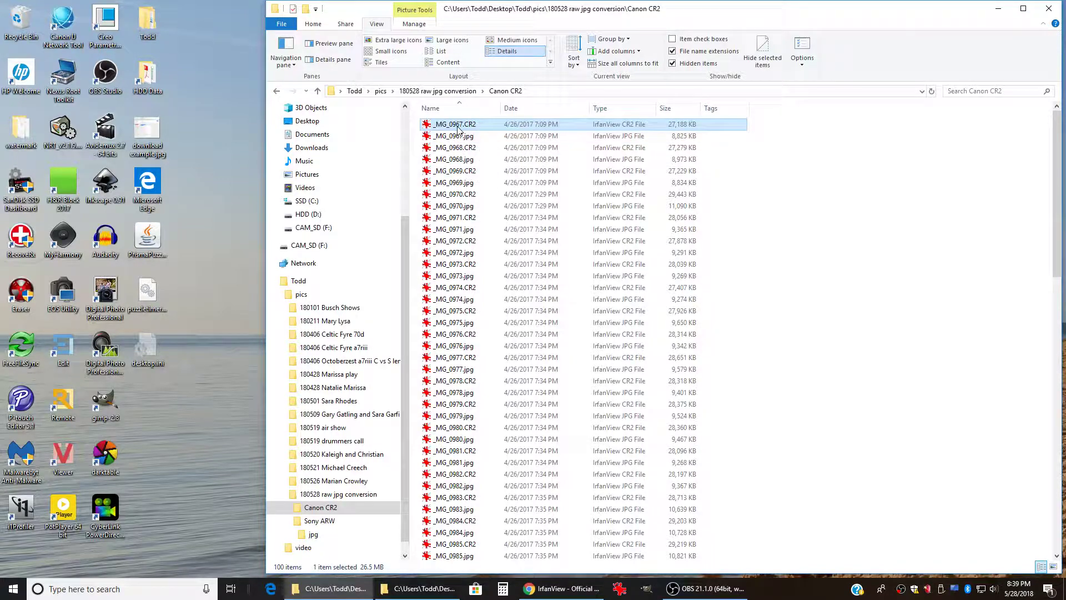
pyautogui.doubleClick(455, 217)
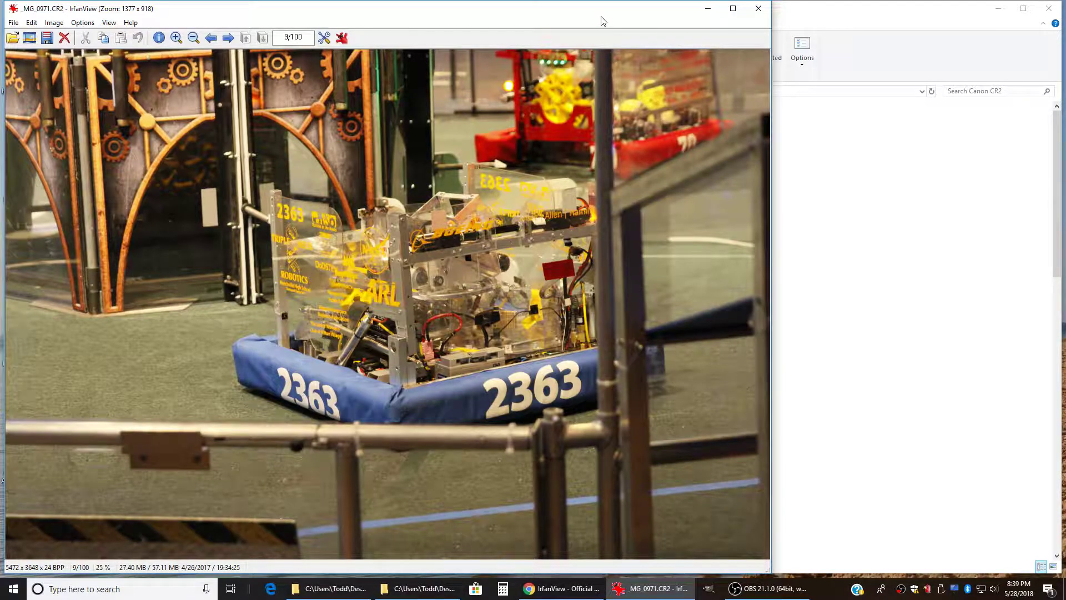
pyautogui.press('Right')
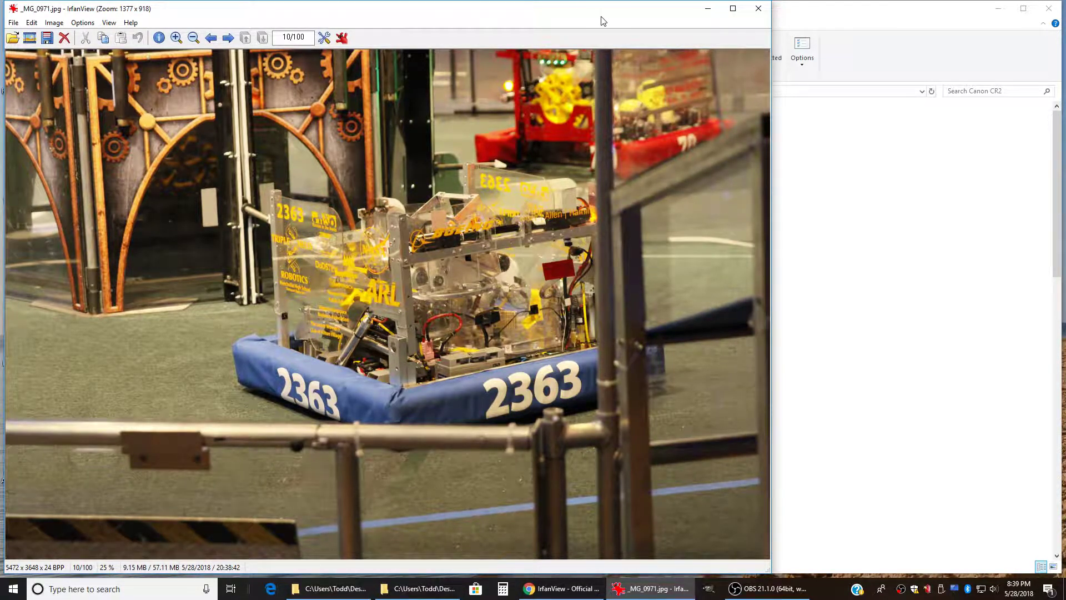
pyautogui.press('Left')
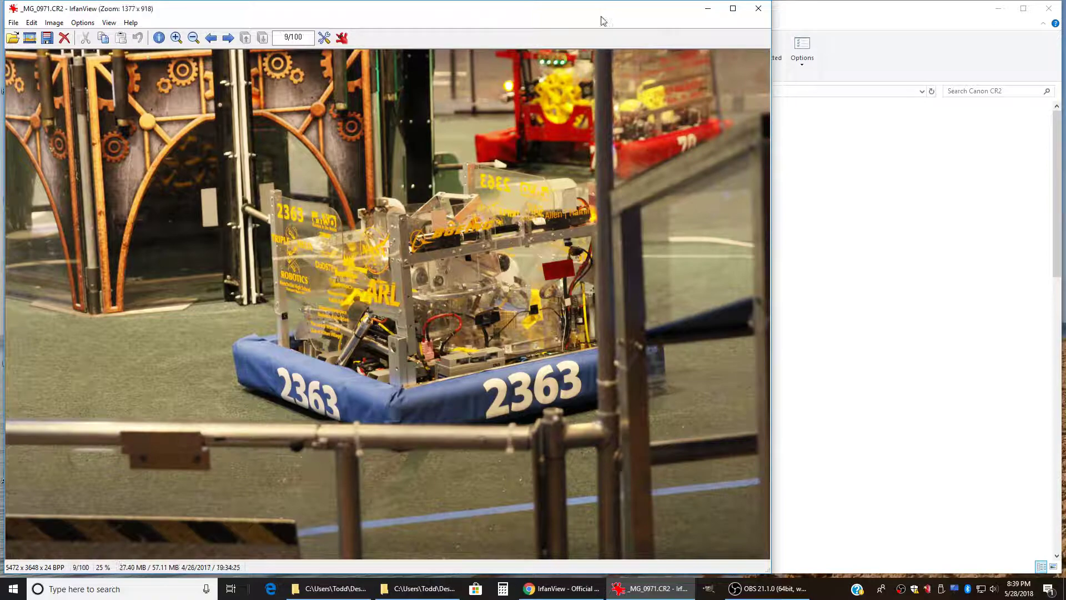
pyautogui.press('Right')
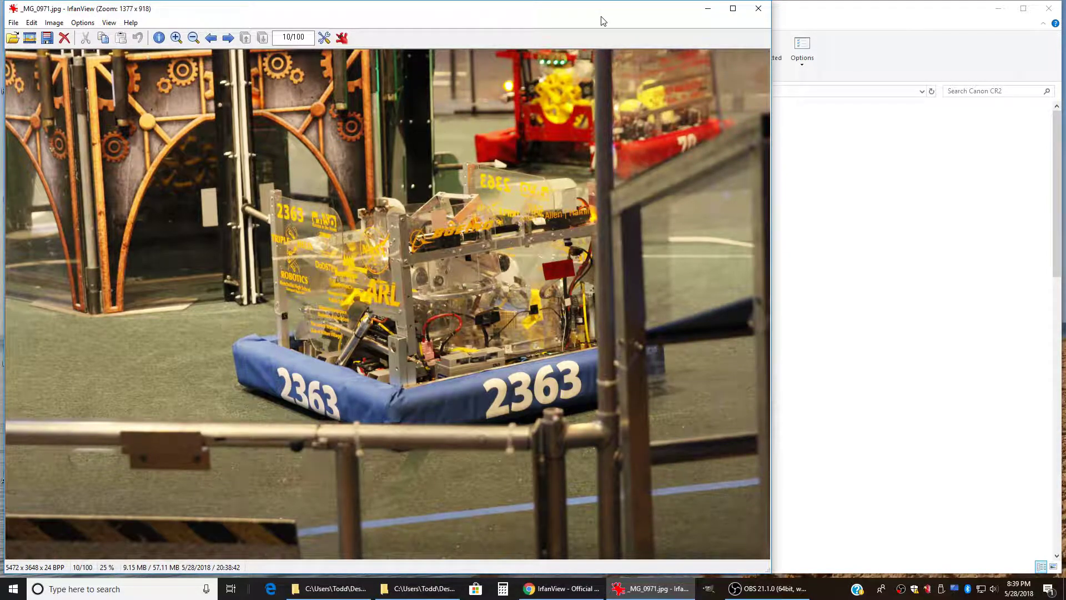
pyautogui.press('Escape')
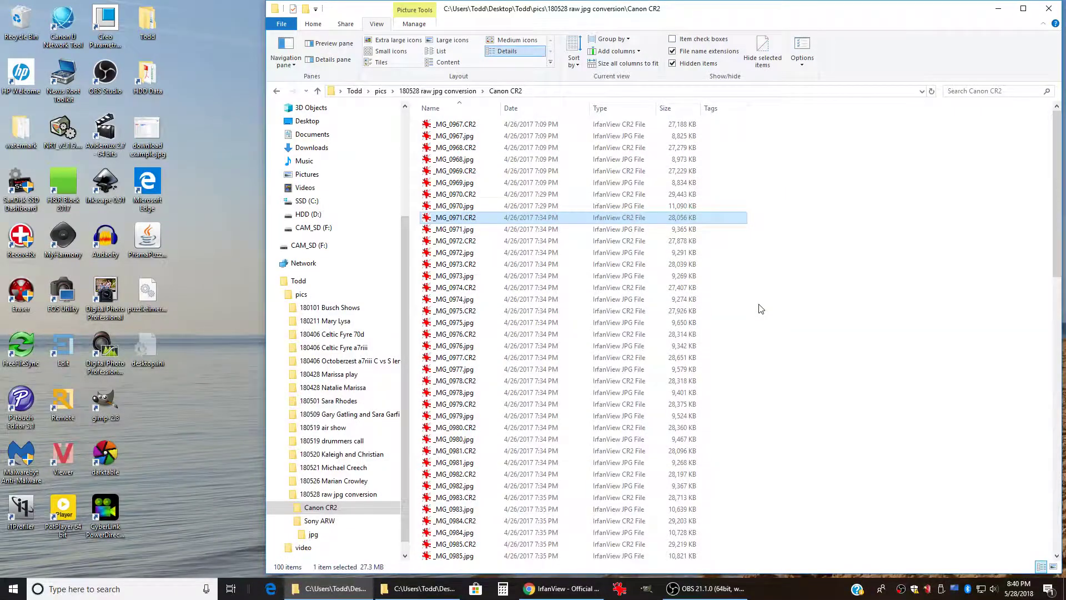
# Step: Create a new subfolder named 'jpg' inside the Canon CR2 folder
pyautogui.rightClick(761, 308)
pyautogui.moveTo(820, 437)
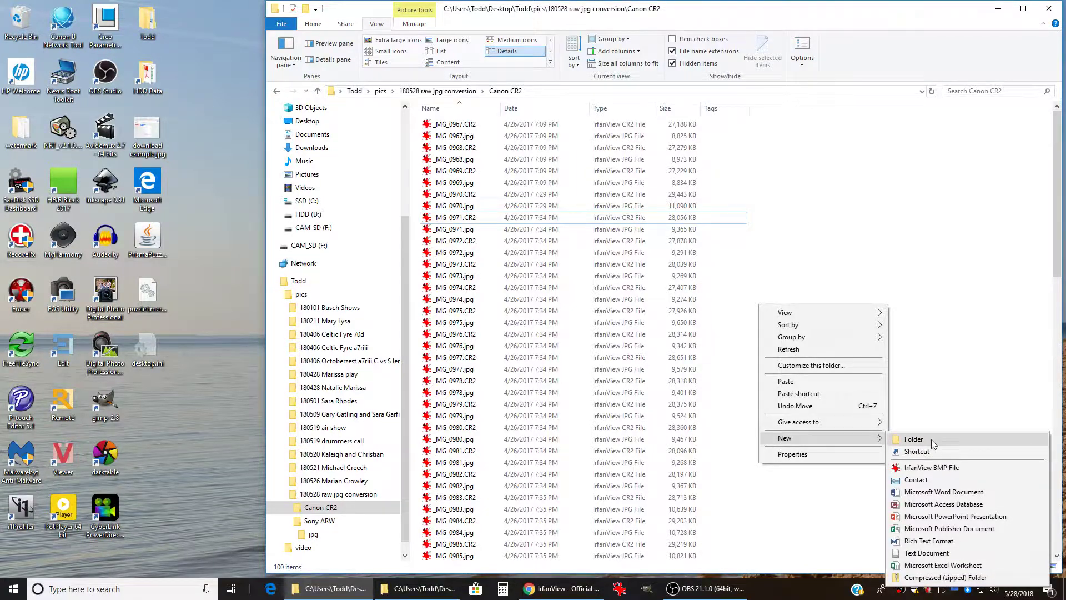
pyautogui.click(913, 439)
pyautogui.write('jpg')
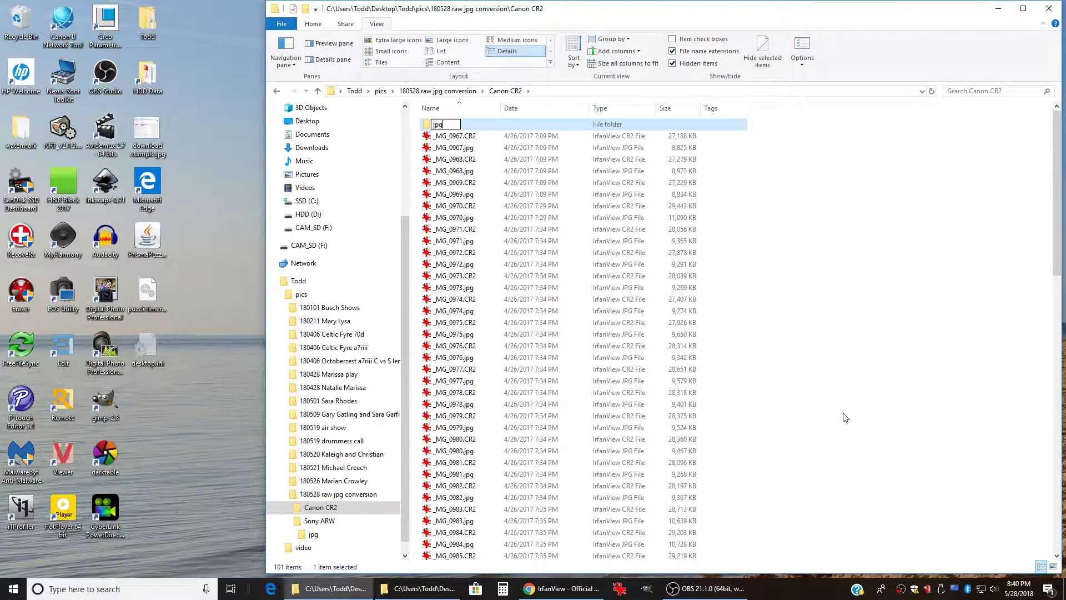
pyautogui.press('Return')
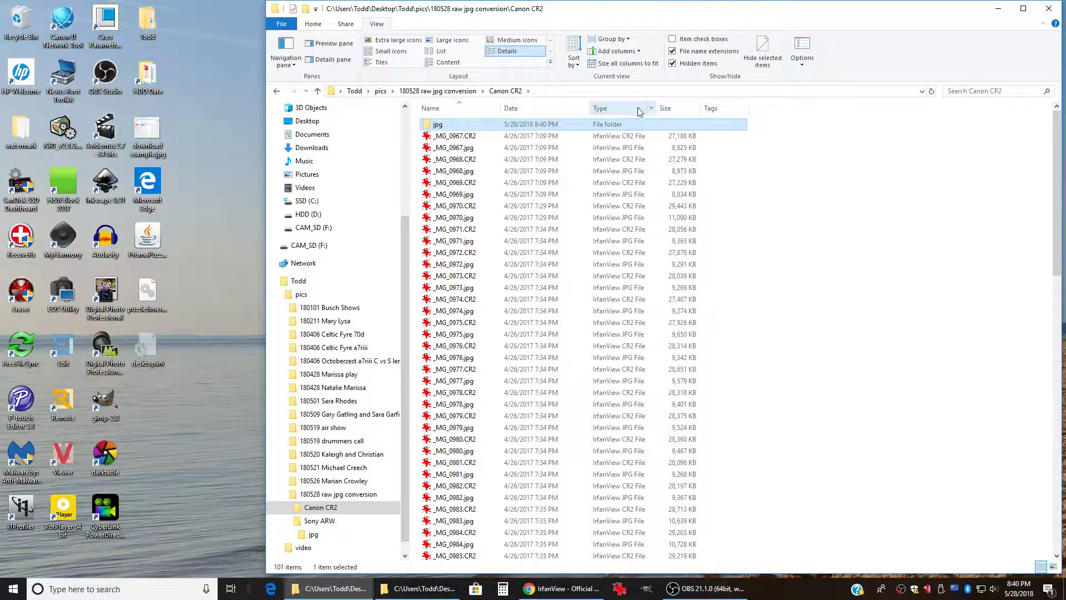
# Step: Group files by type and move the 50 JPEGs, _MG_0967.jpg through _MG_1016.jpg, into jpg
pyautogui.click(618, 110)
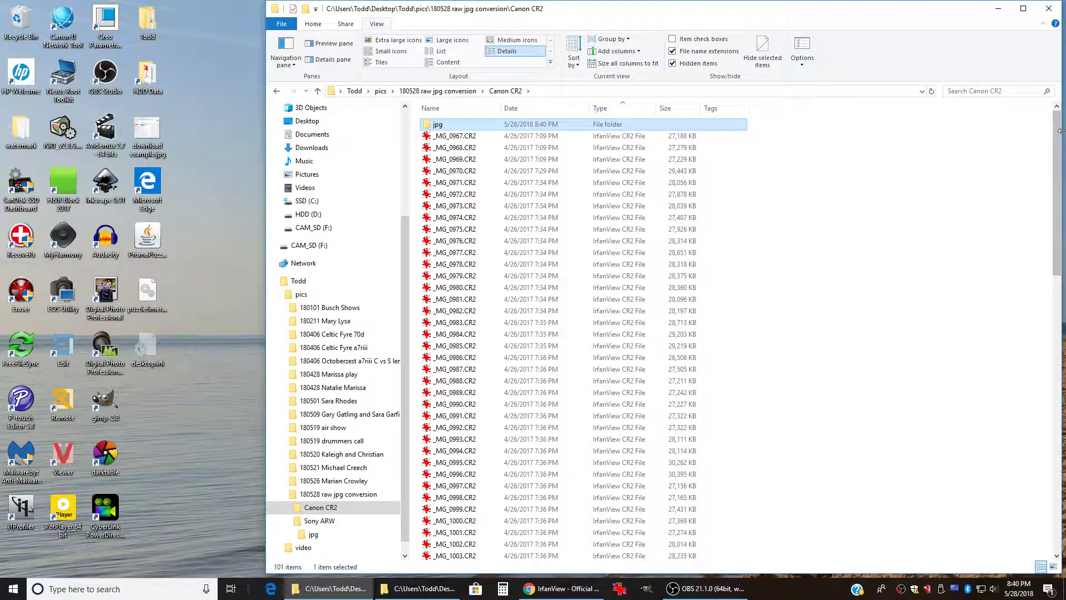
pyautogui.click(314, 507)
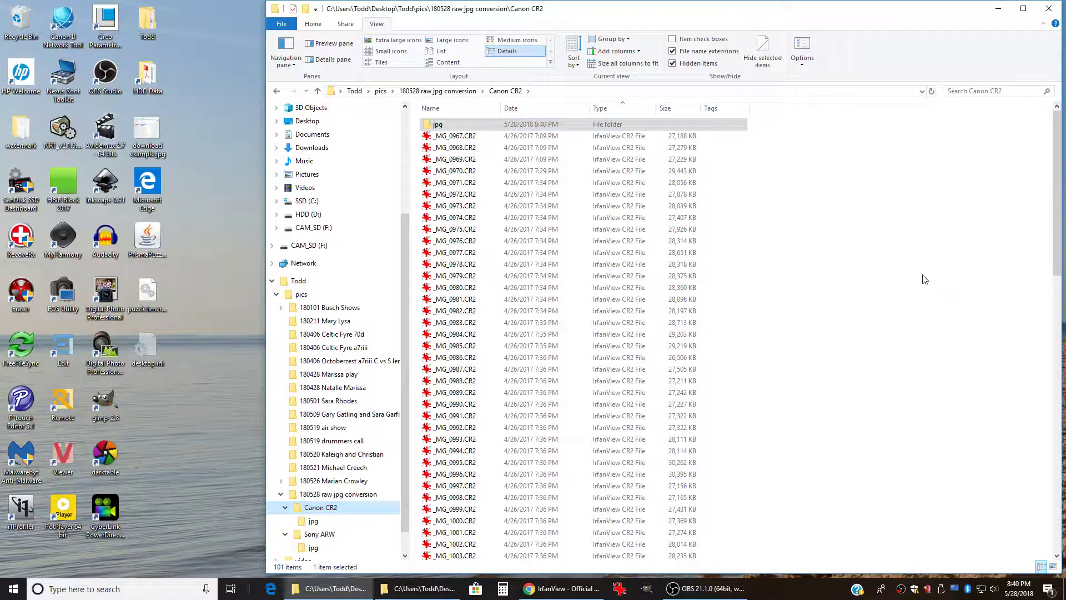
pyautogui.moveTo(1057, 189); pyautogui.dragTo(1028, 347)
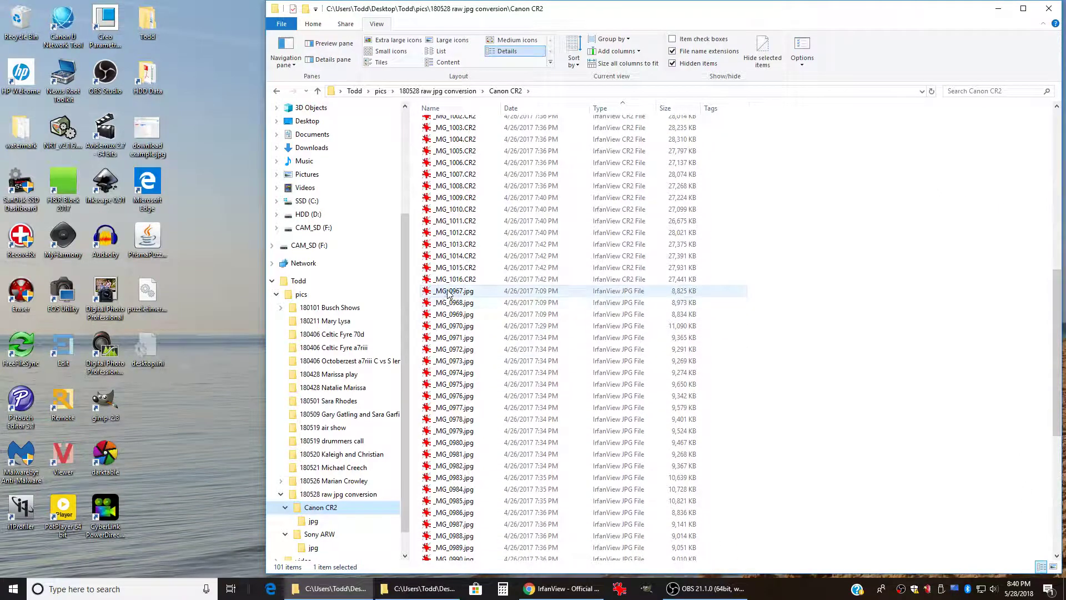
pyautogui.click(619, 290)
pyautogui.scroll(-9, 562, 424)
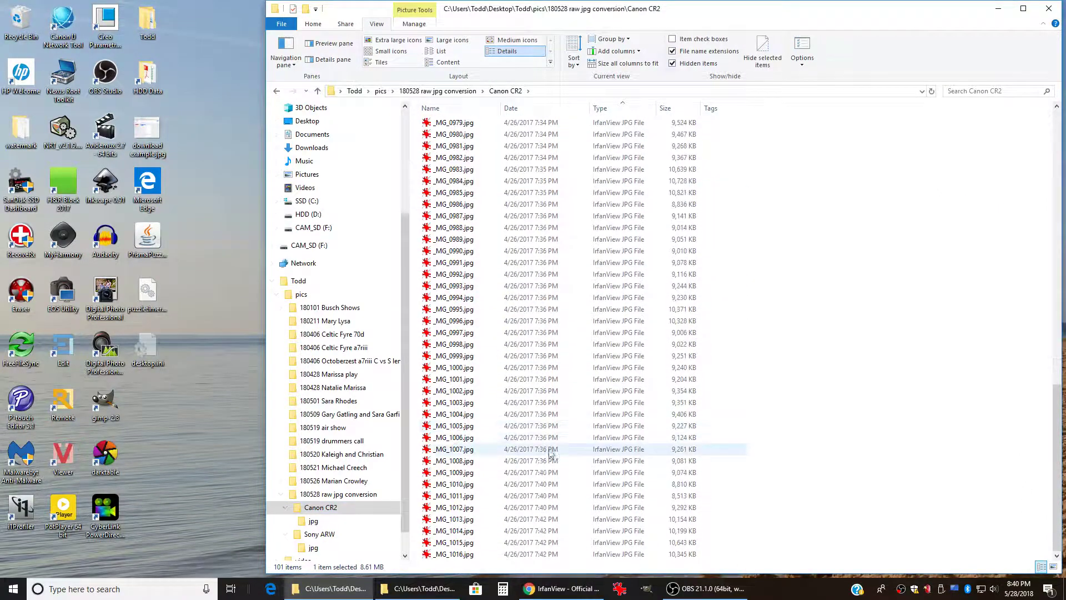
pyautogui.keyDown('shift'); pyautogui.click(461, 554); pyautogui.keyUp('shift')
pyautogui.moveTo(462, 461); pyautogui.dragTo(357, 528)
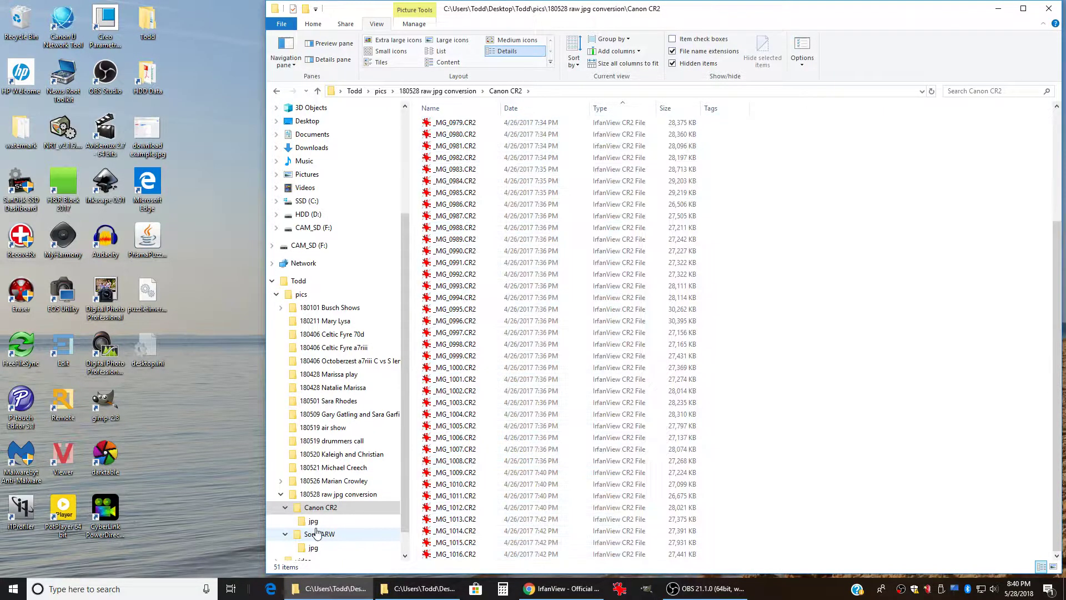
# Step: Verify the moved JPEGs in the jpg subfolder, then return to Canon CR2 with large thumbnails
pyautogui.click(314, 523)
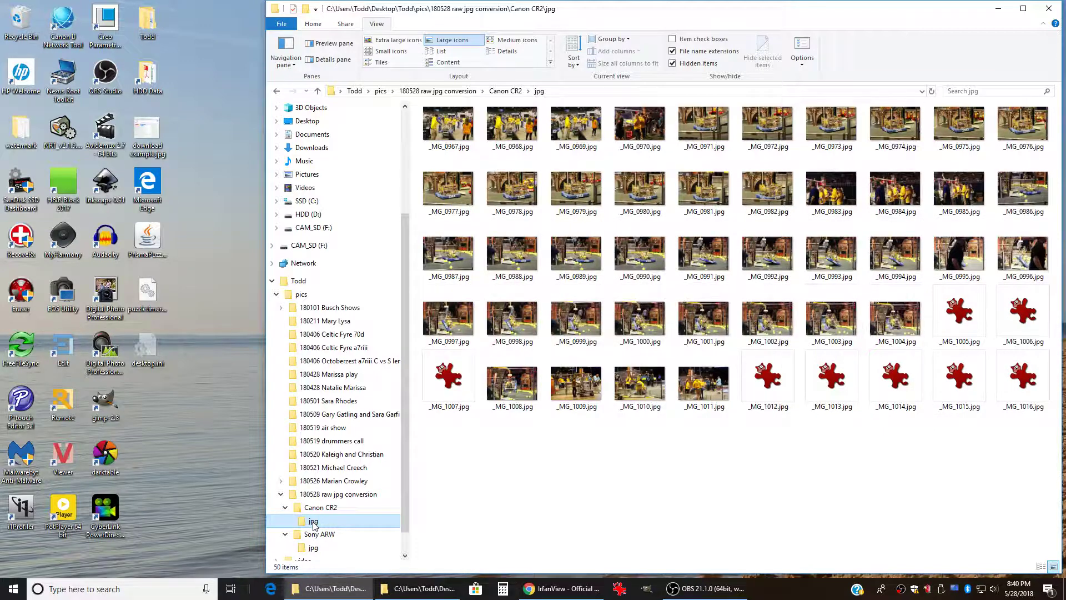
pyautogui.click(320, 508)
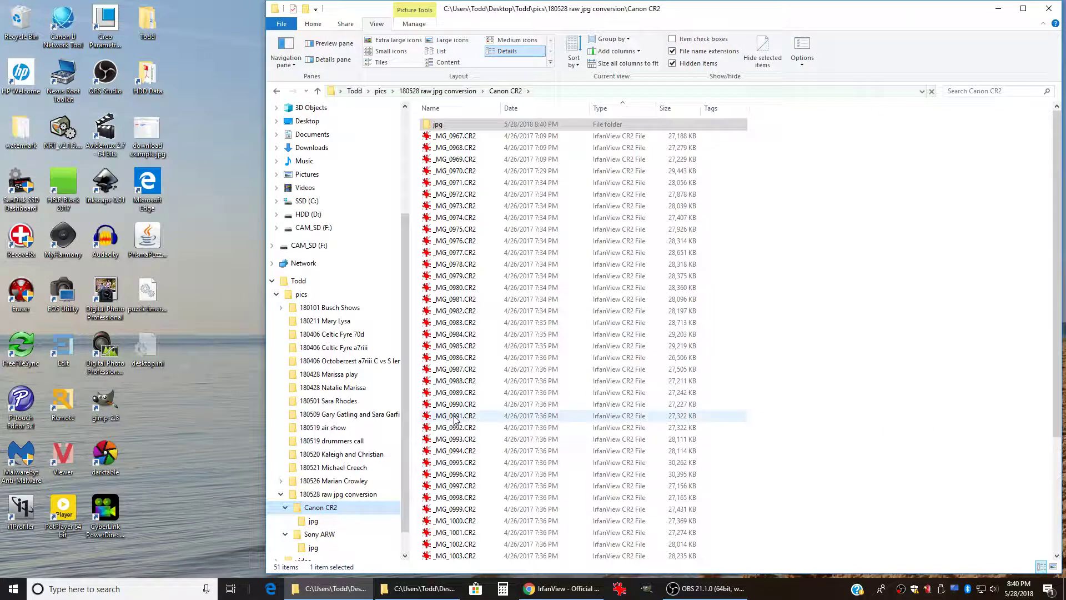
pyautogui.click(398, 41)
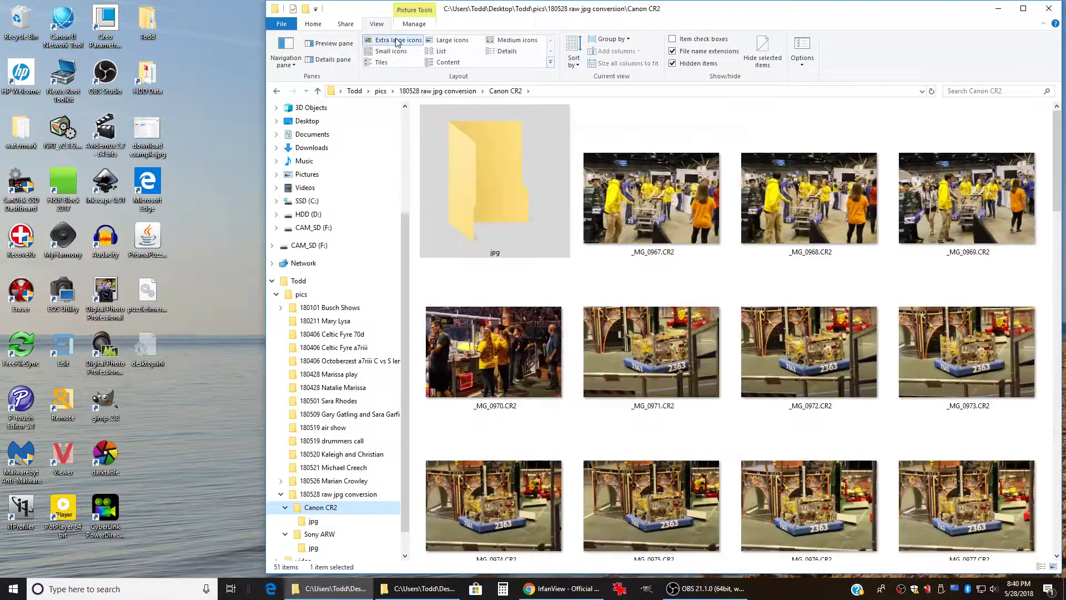
# Step: Inspect the _MG_0971.CR2 and _MG_0967.CR2 thumbnails alongside the jpg subfolder
pyautogui.click(688, 279)
pyautogui.click(676, 204)
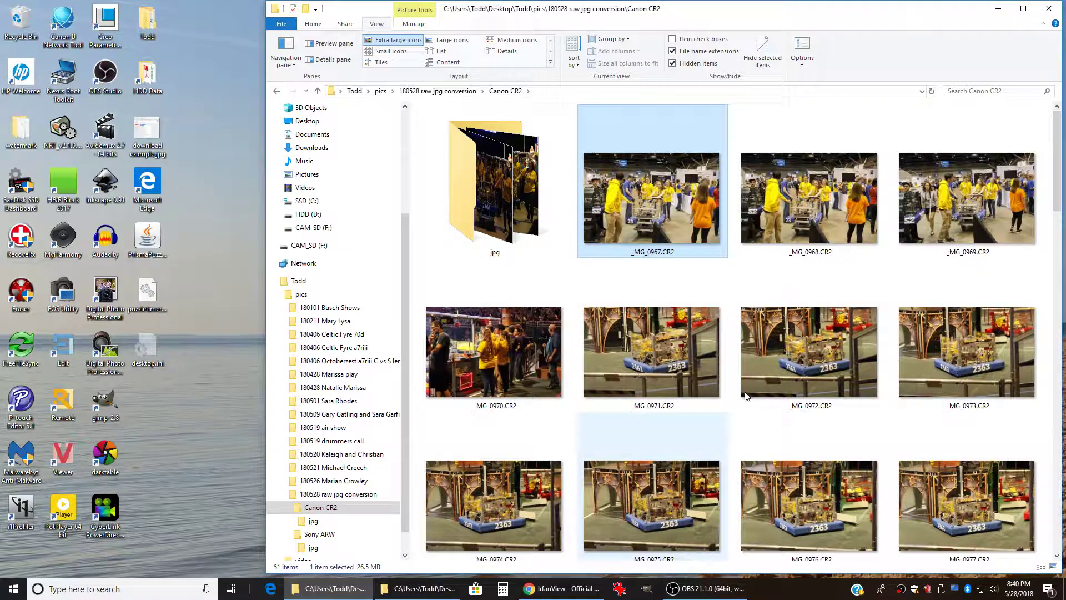
pyautogui.moveTo(659, 356)
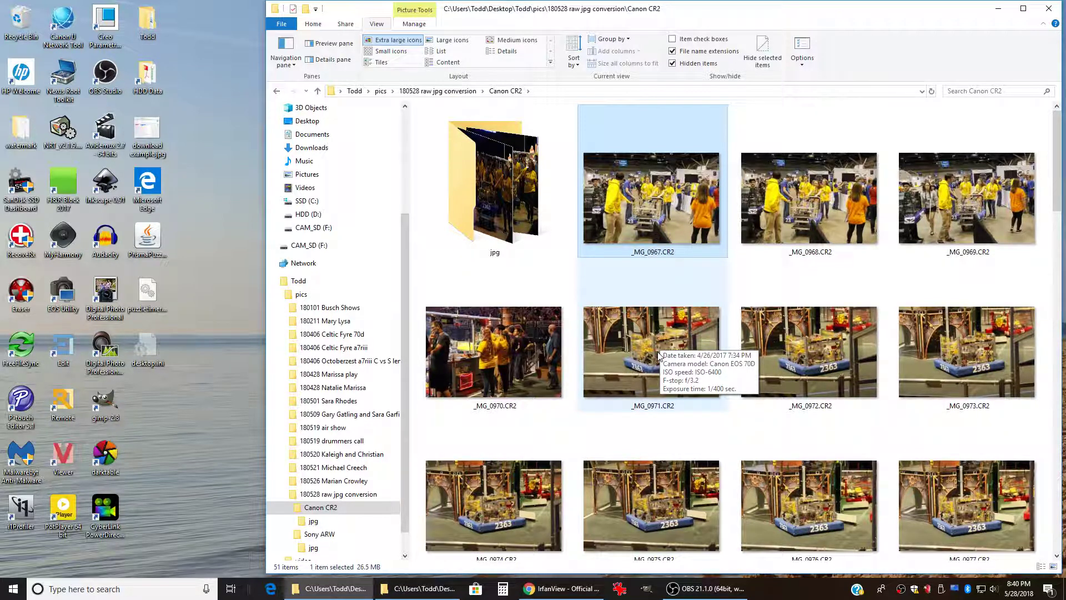
pyautogui.moveTo(817, 377)
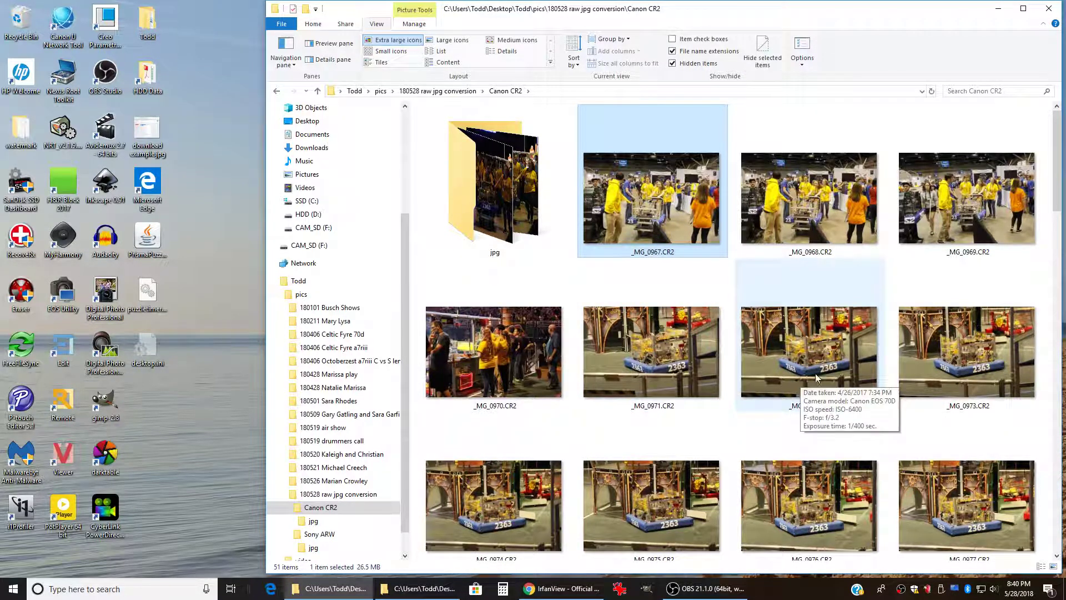